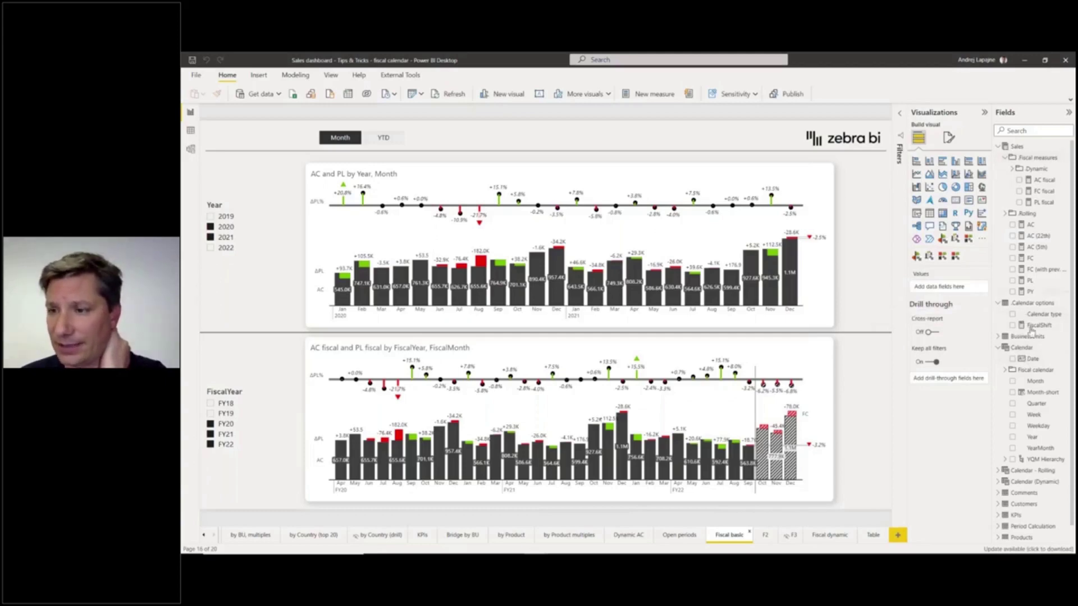
# Scroll to the Calendar table and expand its Fiscal calendar display folder
pyautogui.scroll(-1, 1031, 337)
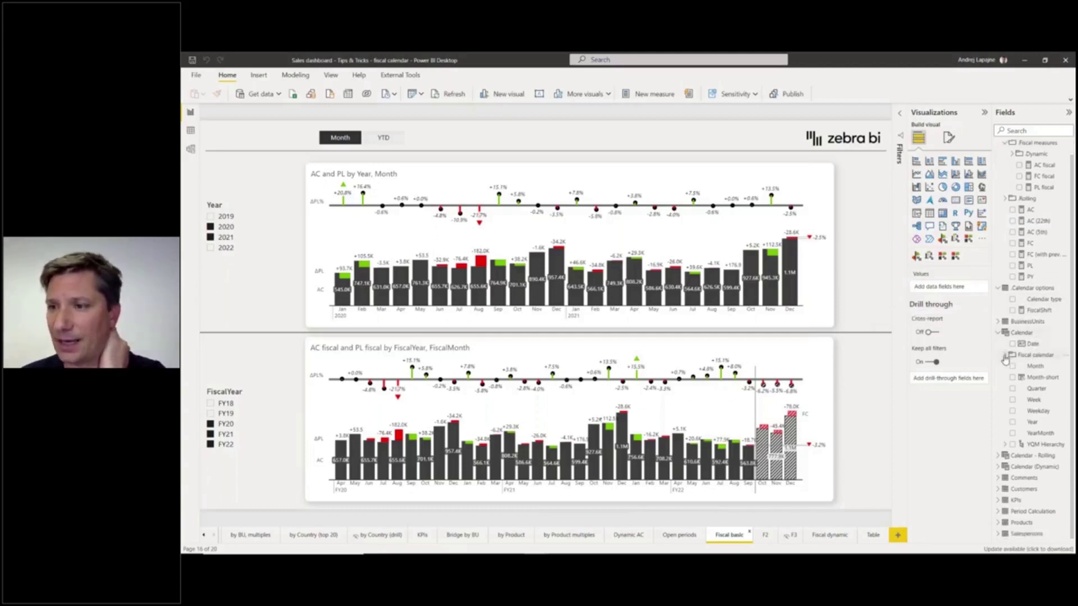
pyautogui.click(1004, 357)
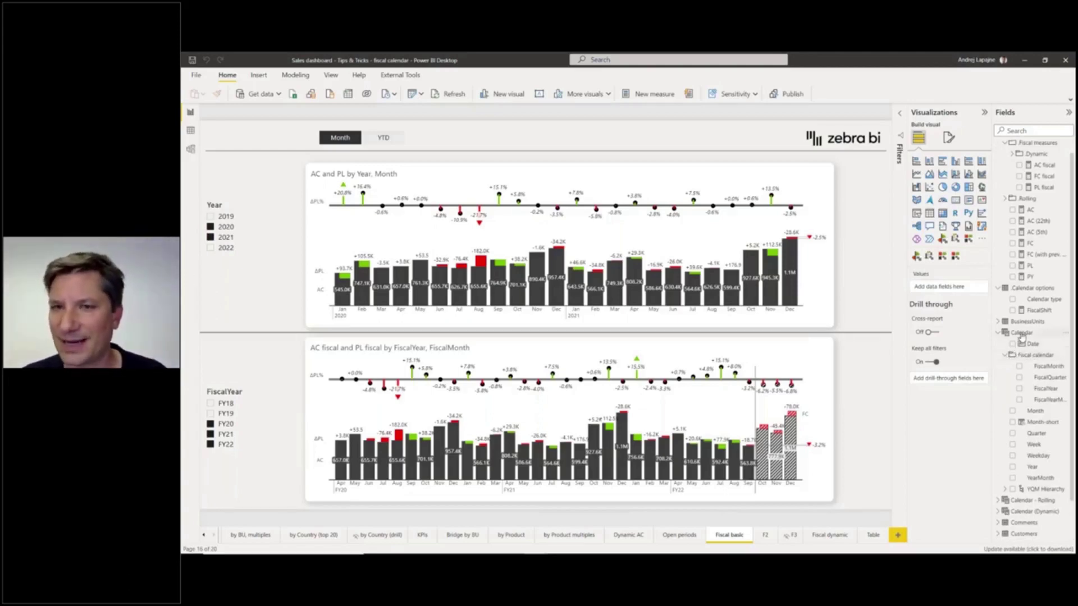
# Show the Calendar table's DAX formula in the formula bar
pyautogui.click(1022, 335)
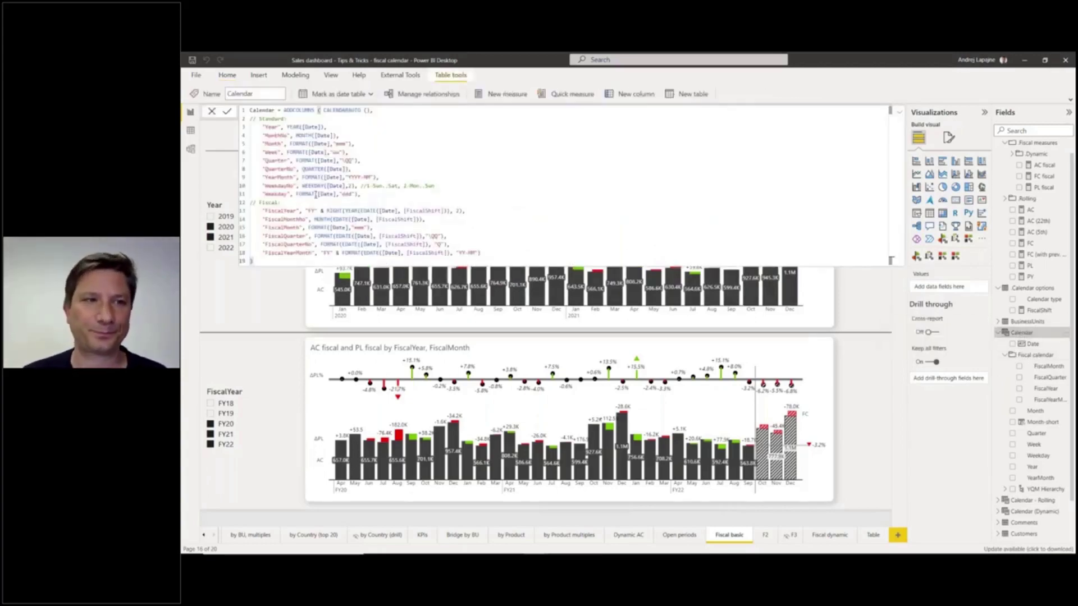
pyautogui.scroll(1, 316, 195)
pyautogui.scroll(1, 315, 197)
pyautogui.scroll(1, 316, 205)
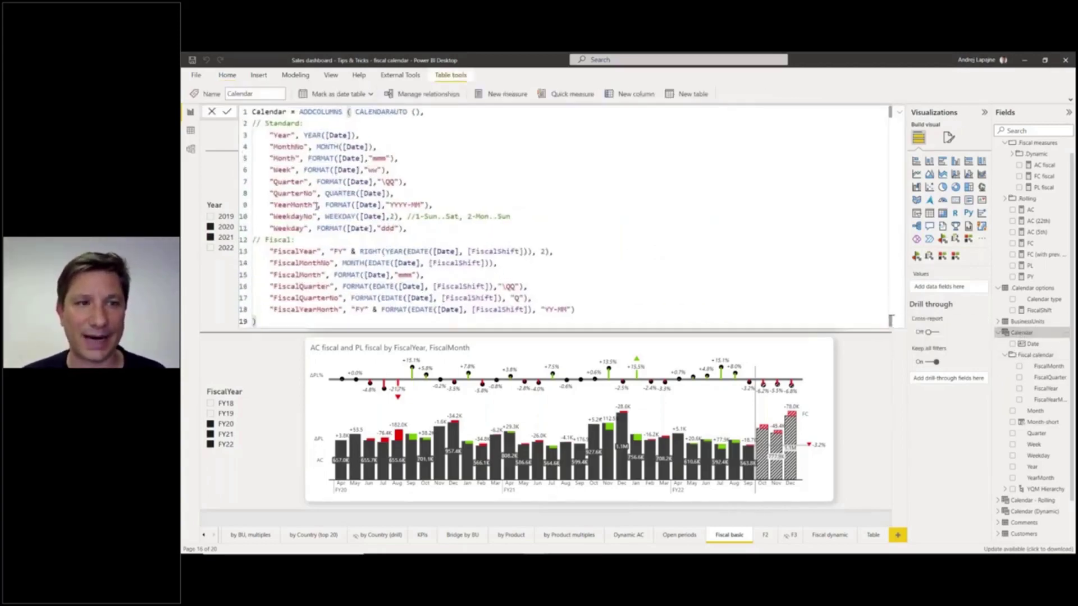
pyautogui.scroll(1, 316, 205)
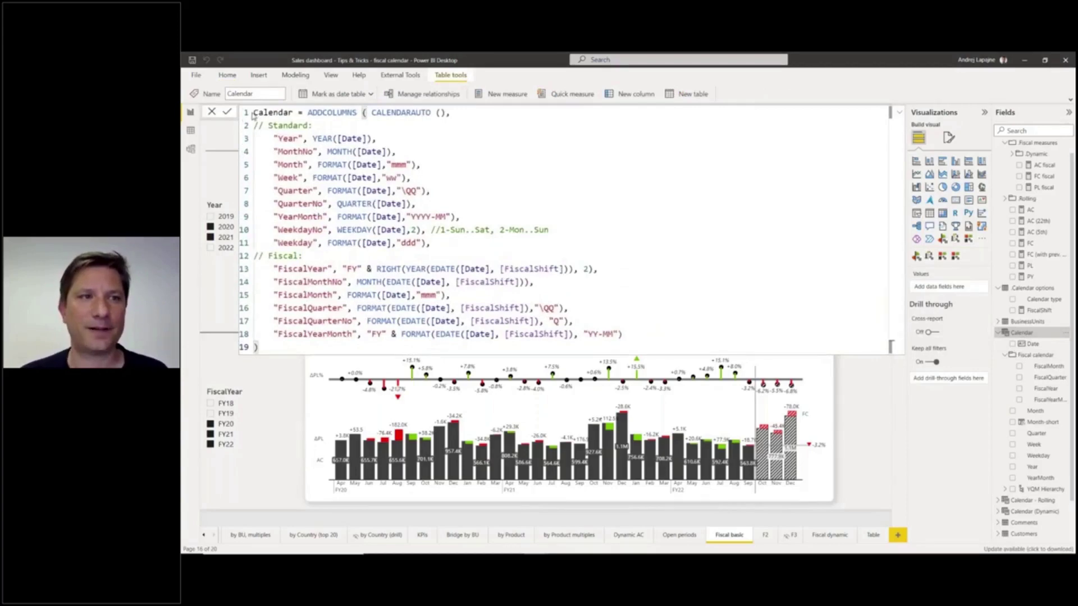
# Highlight the standard date column block, then the fiscal column block
pyautogui.moveTo(254, 112); pyautogui.dragTo(431, 243)
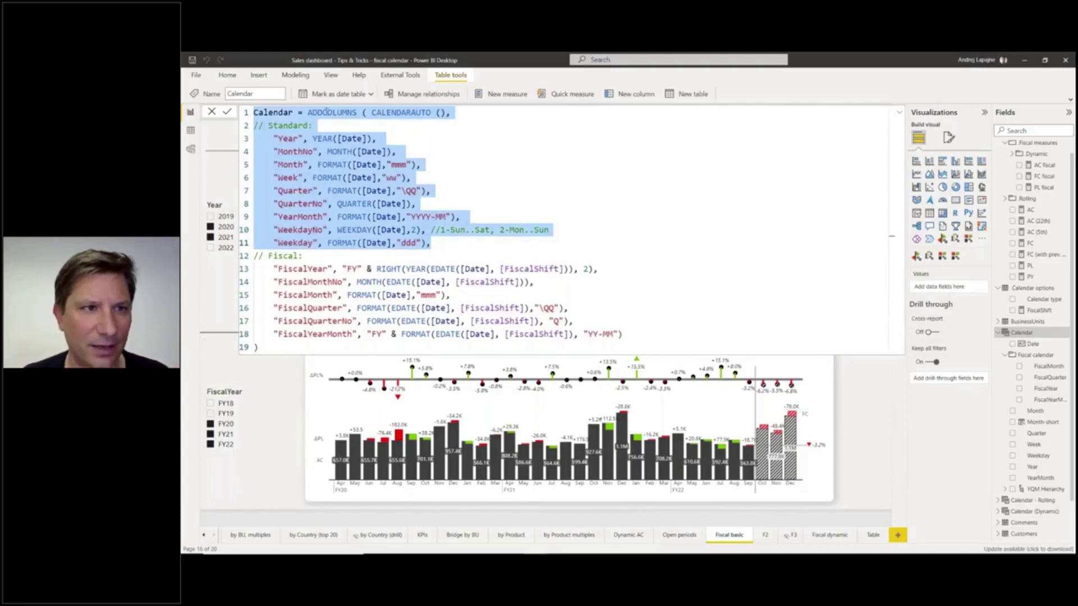
pyautogui.click(323, 113)
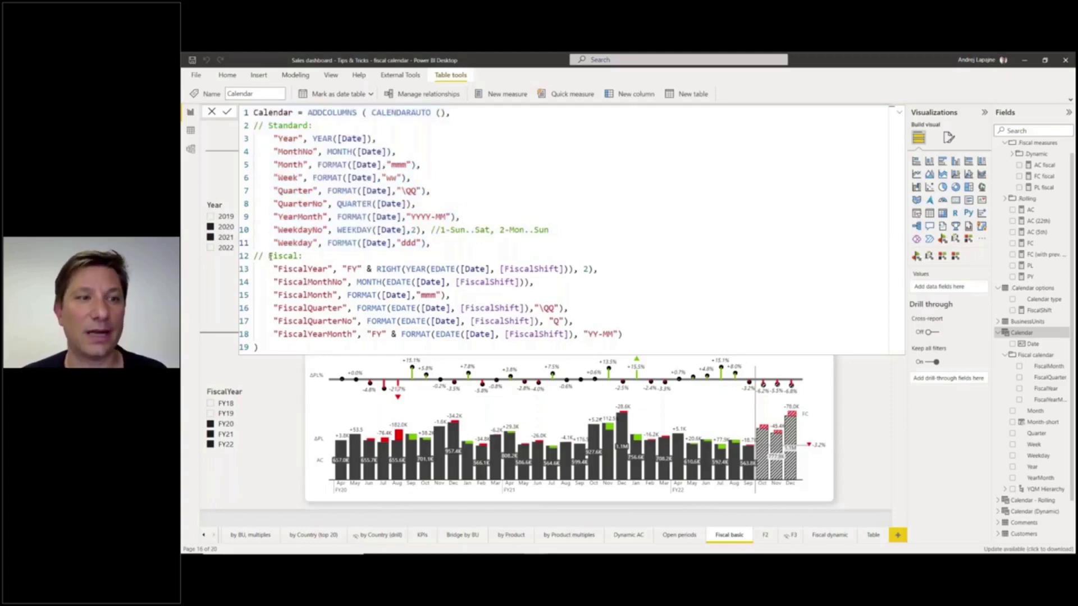
pyautogui.moveTo(274, 267); pyautogui.dragTo(672, 353)
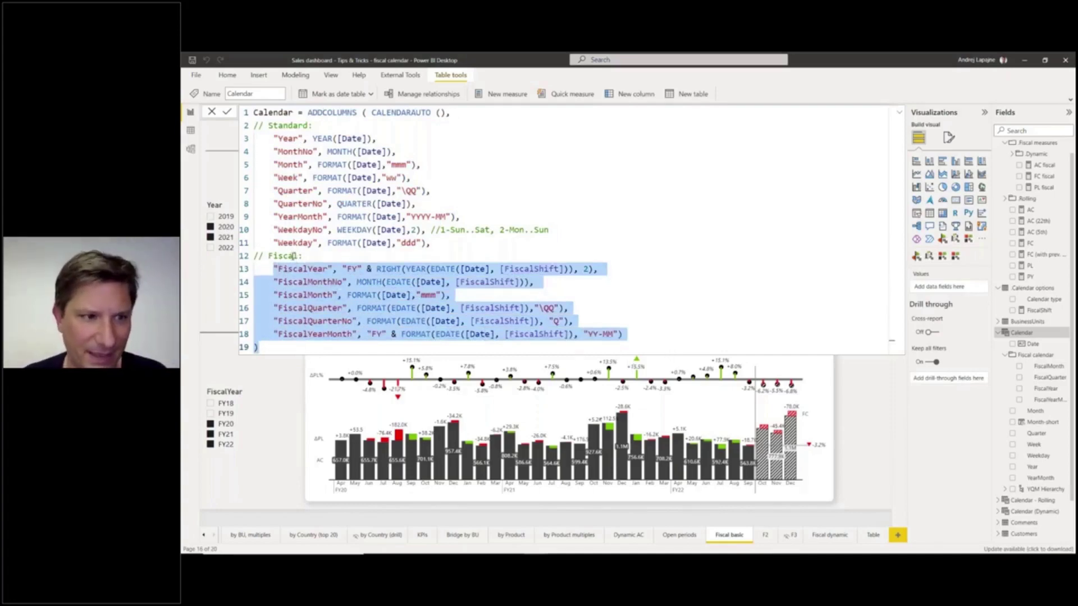
pyautogui.click(293, 256)
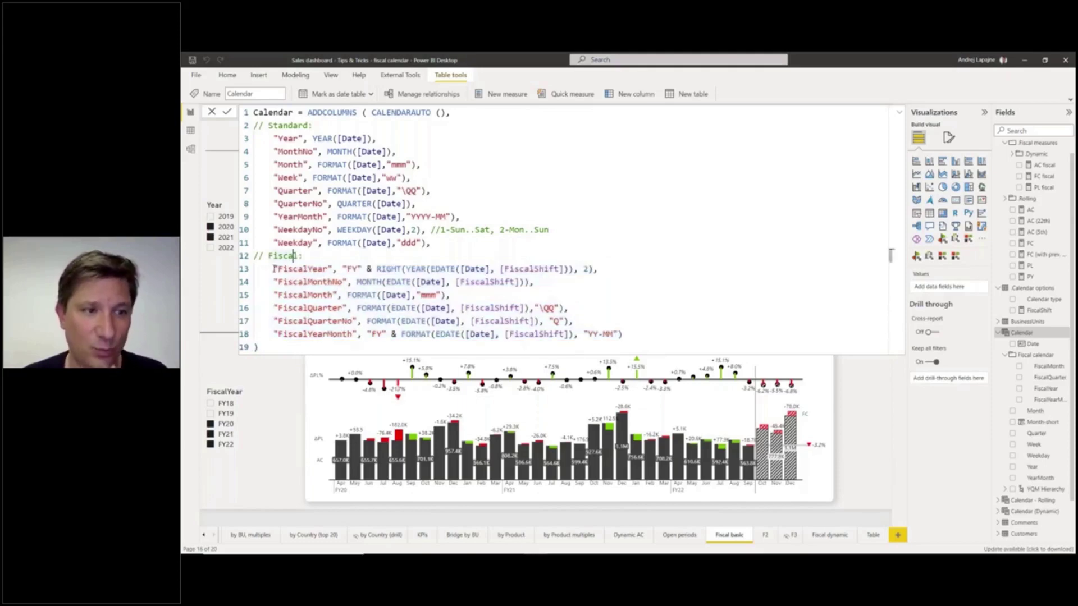
# Point out the FiscalYear and FiscalMonthNo names, the MONTH([Date]) expression and MonthNo
pyautogui.moveTo(274, 269); pyautogui.dragTo(326, 269)
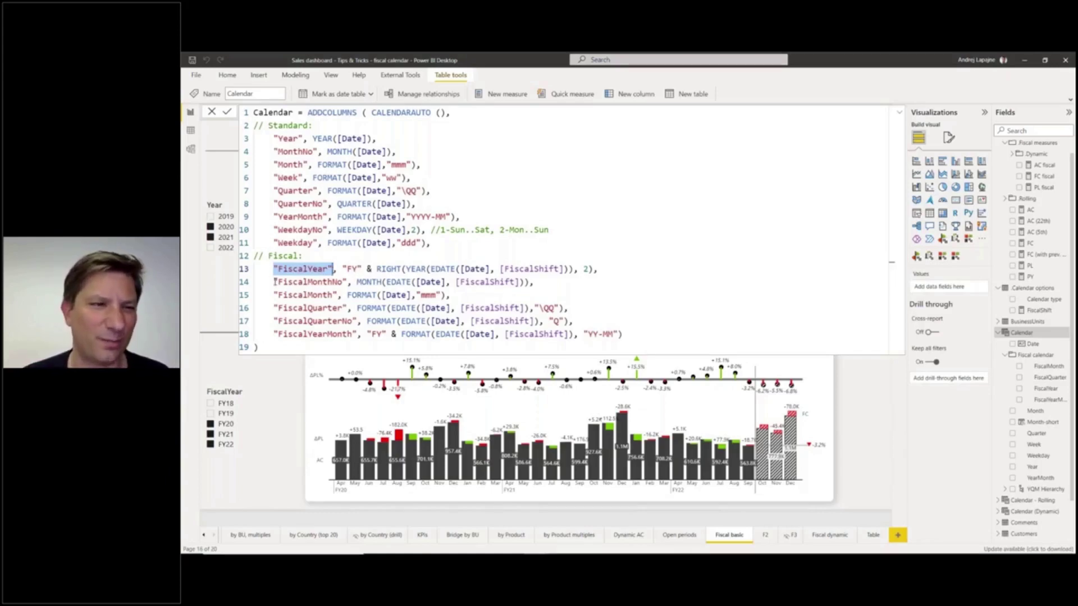
pyautogui.moveTo(274, 282); pyautogui.dragTo(344, 281)
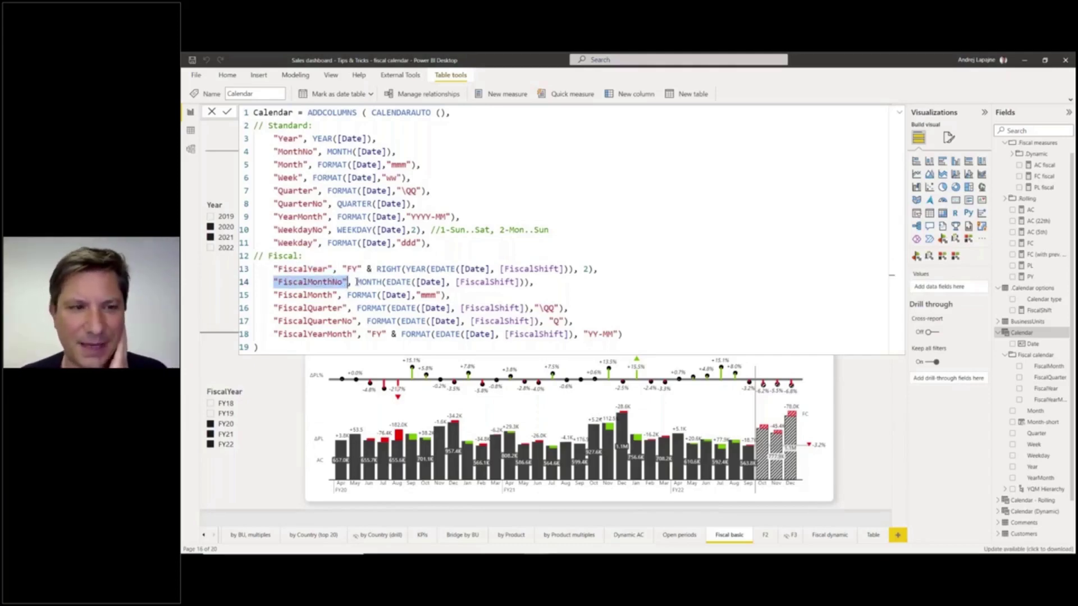
pyautogui.click(357, 283)
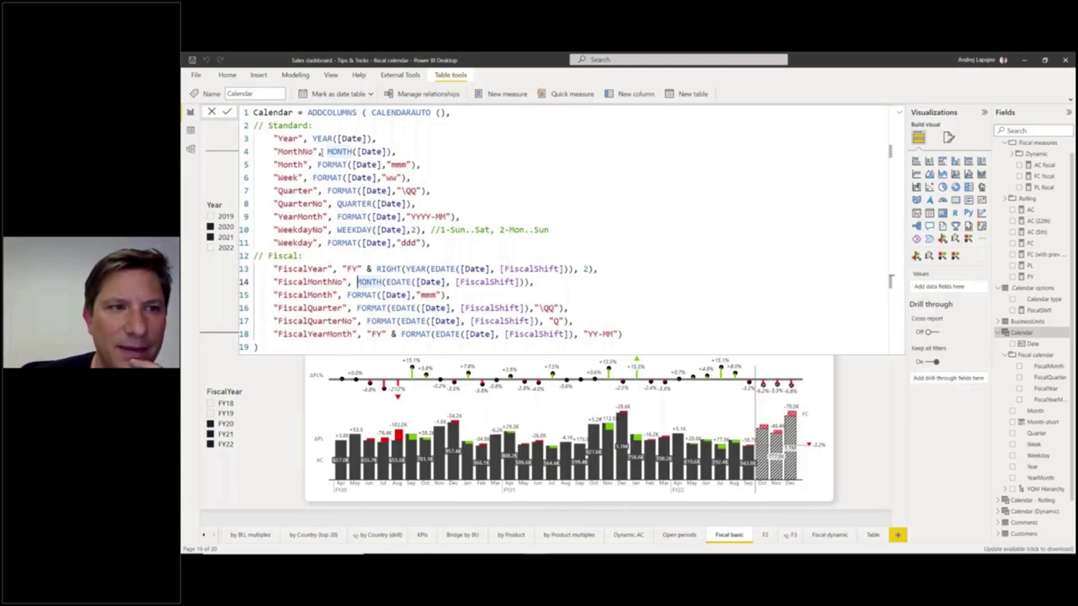
pyautogui.moveTo(327, 152); pyautogui.dragTo(389, 151)
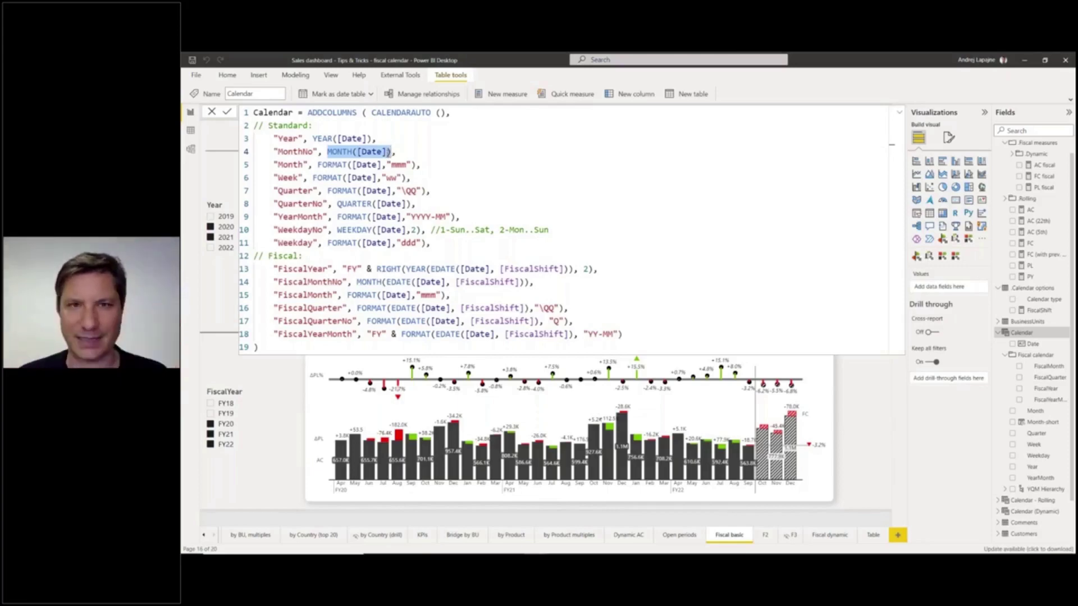
pyautogui.doubleClick(300, 151)
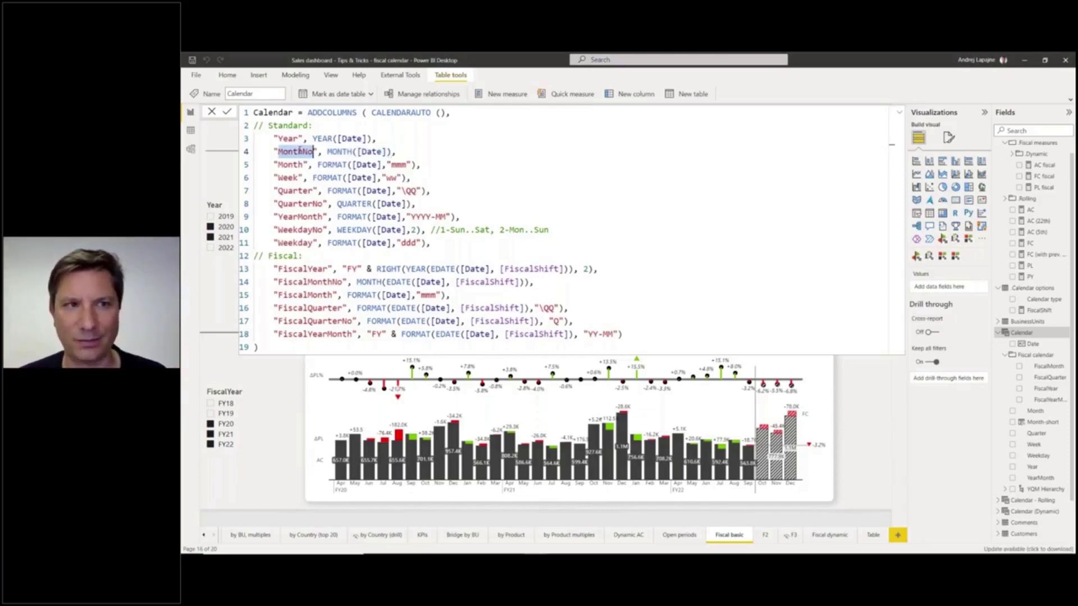
pyautogui.moveTo(328, 151); pyautogui.dragTo(393, 152)
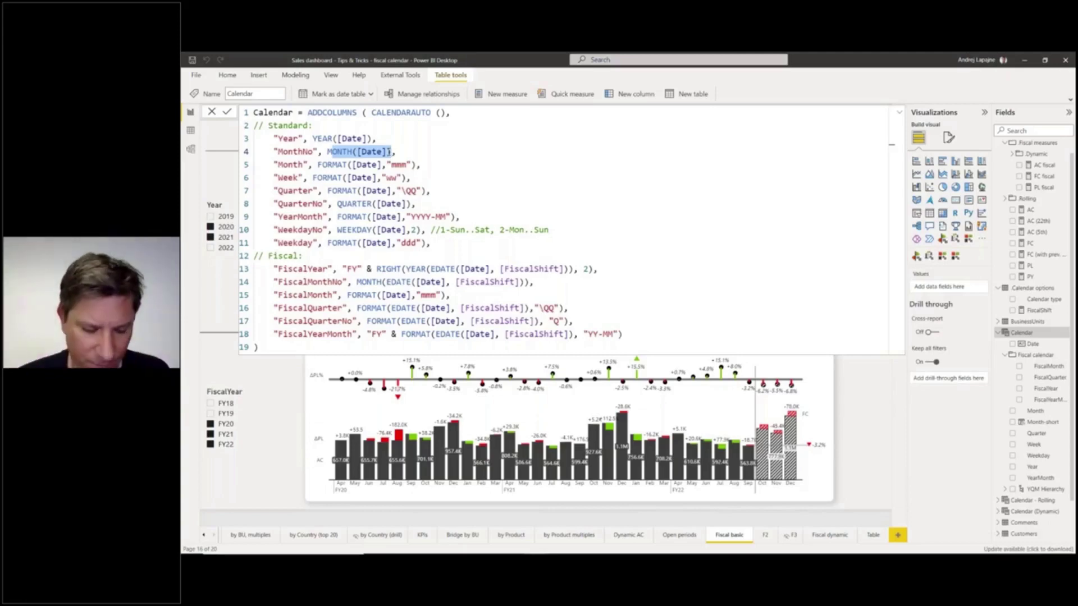
pyautogui.click(367, 282)
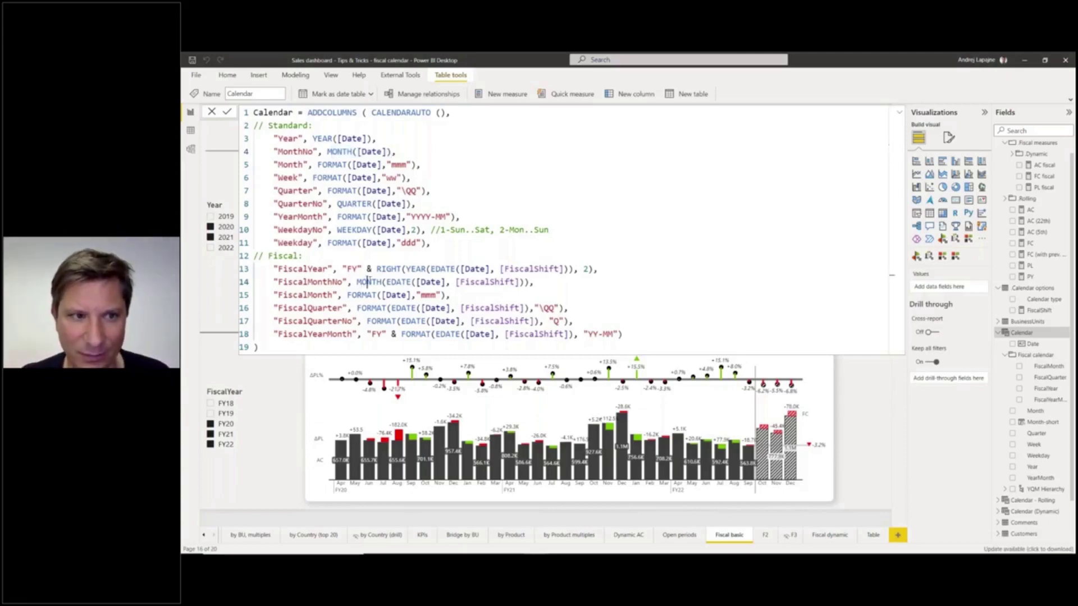
pyautogui.click(401, 282)
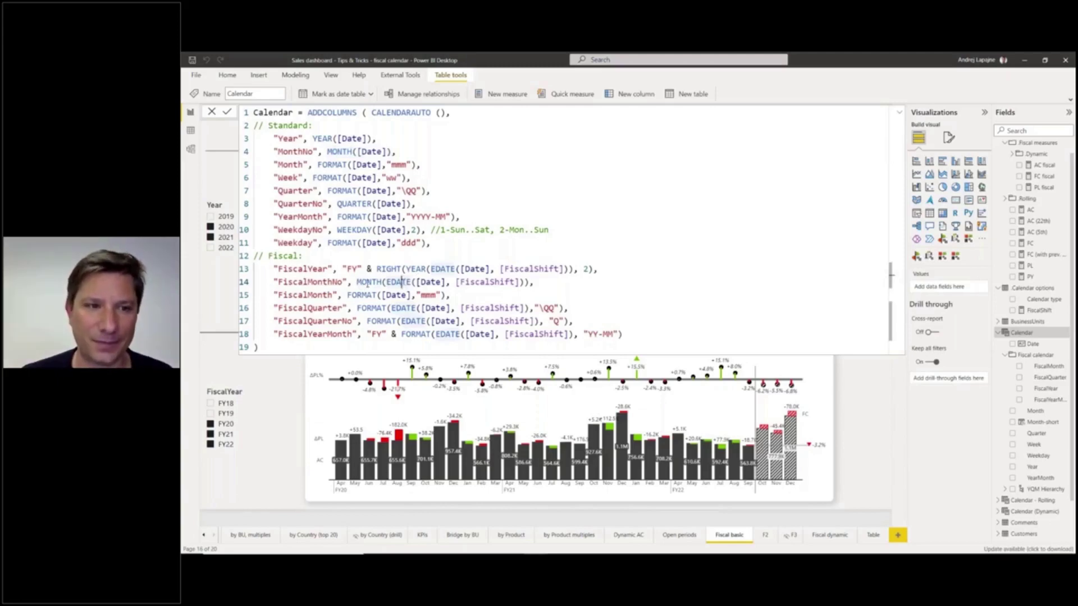
pyautogui.click(360, 282)
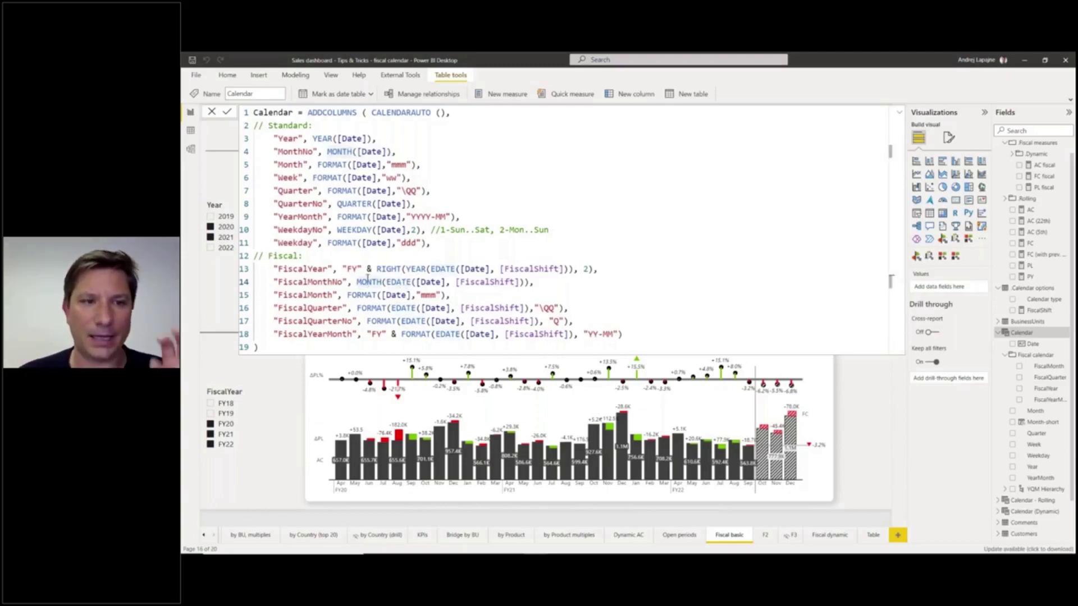
pyautogui.doubleClick(367, 281)
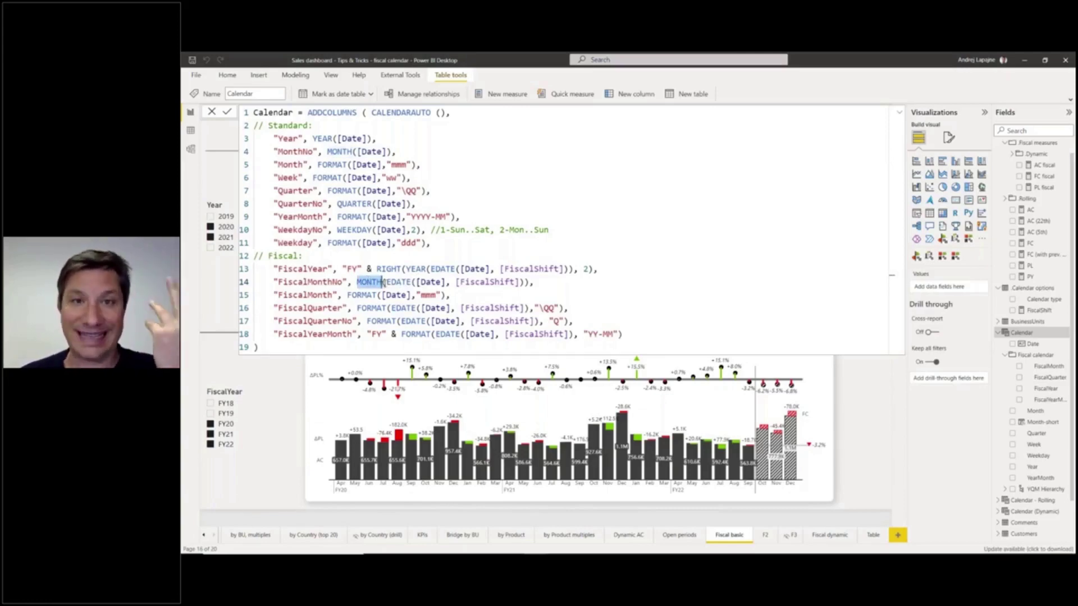
pyautogui.click(385, 282)
pyautogui.moveTo(385, 282); pyautogui.dragTo(447, 284)
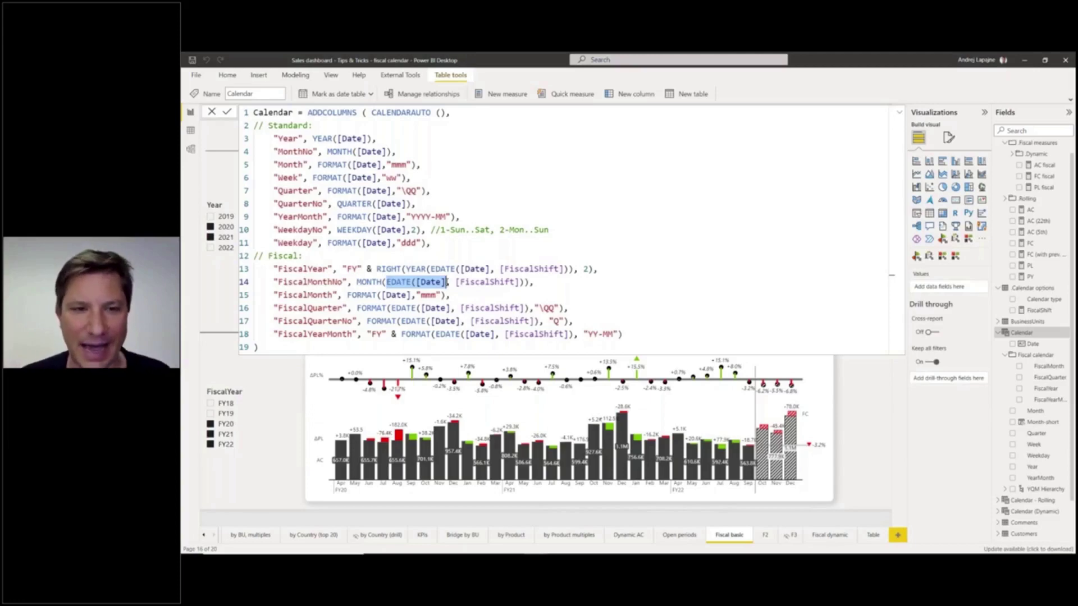
# Replace [FiscalShift] with 3 in the FiscalMonthNo and FiscalYear EDATE calls
pyautogui.click(456, 282)
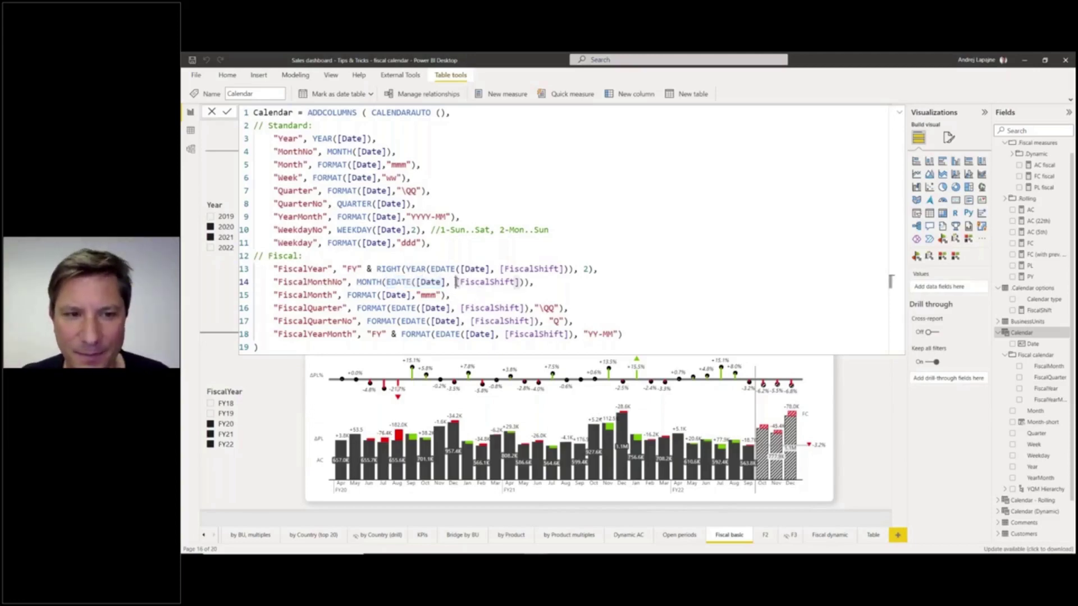
pyautogui.moveTo(456, 282); pyautogui.dragTo(520, 281)
pyautogui.press('Delete')
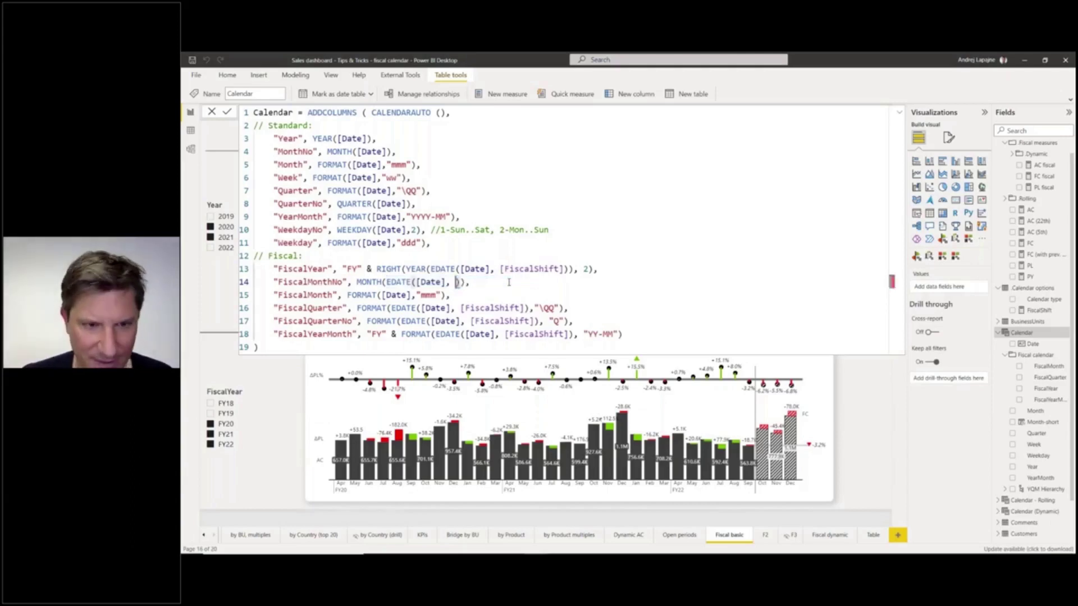
pyautogui.write('3')
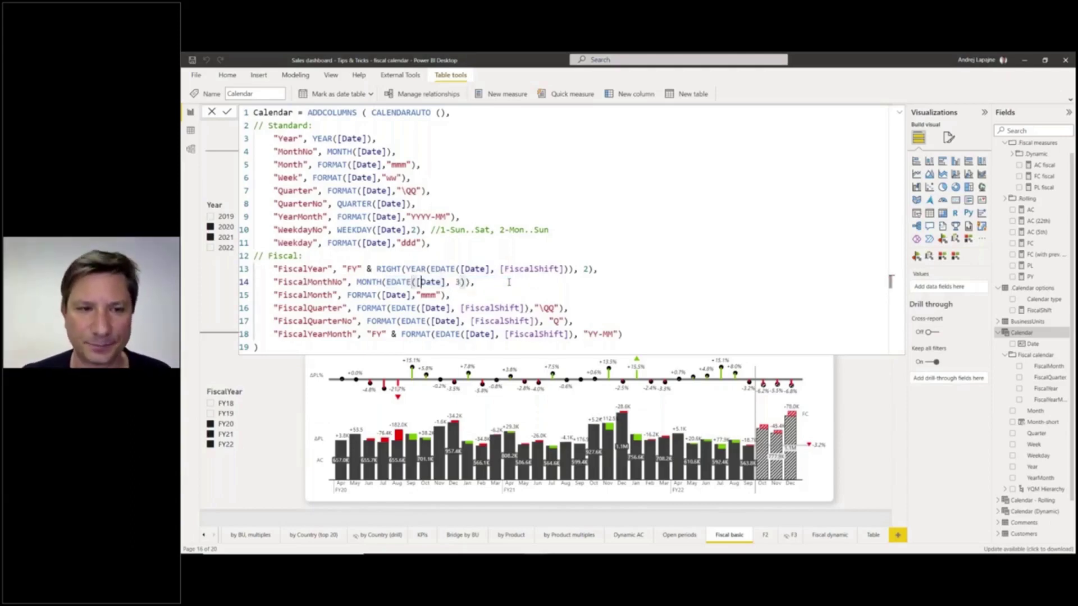
pyautogui.hotkey('ctrl', 'Right')
pyautogui.hotkey('ctrl', 'Right')
pyautogui.hotkey('ctrl', 'Right')
pyautogui.hotkey('shift', 'Left')
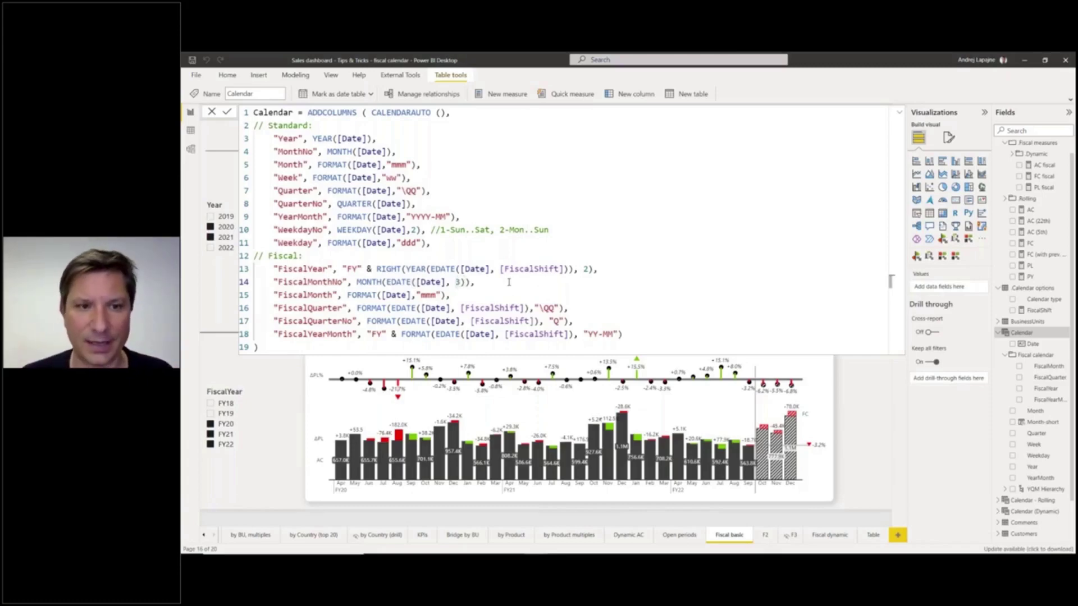
pyautogui.press('Right')
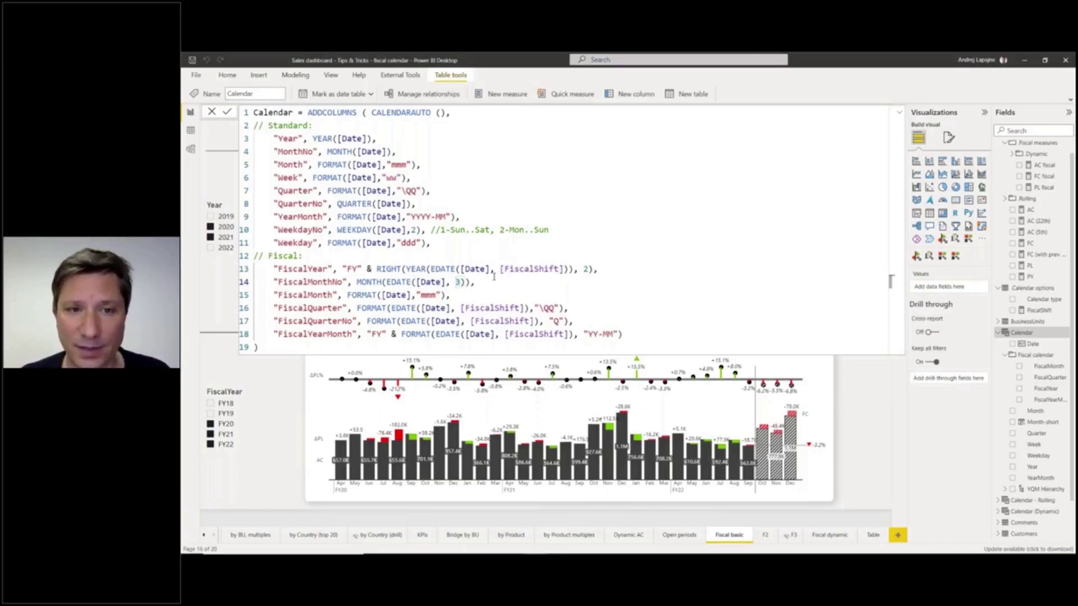
pyautogui.moveTo(500, 269); pyautogui.dragTo(566, 268)
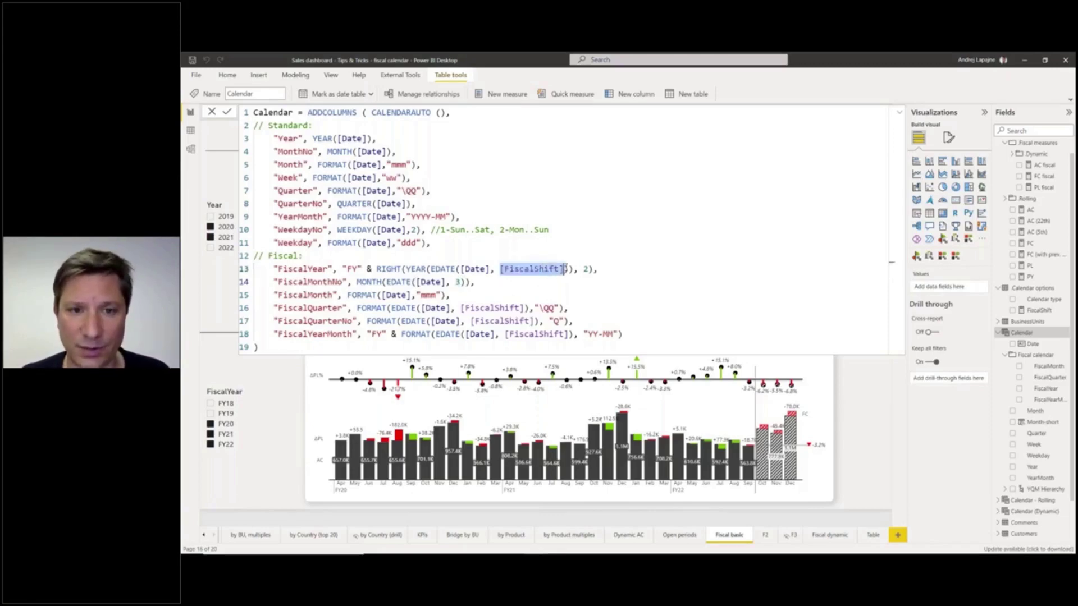
pyautogui.write('3')
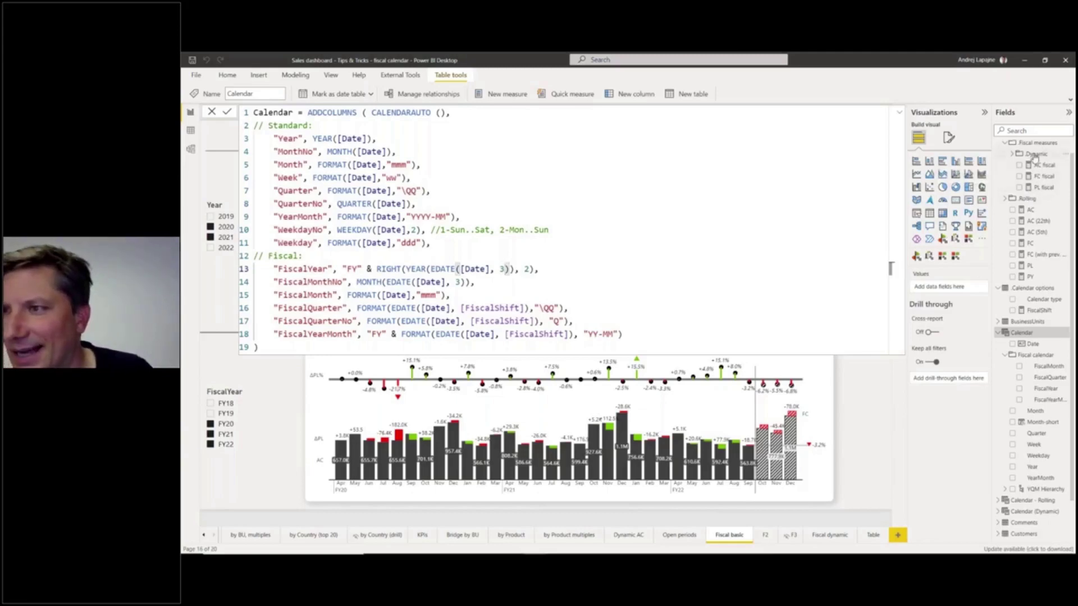
# Copy the [FiscalShift] reference from the FiscalQuarter line
pyautogui.scroll(1, 1034, 158)
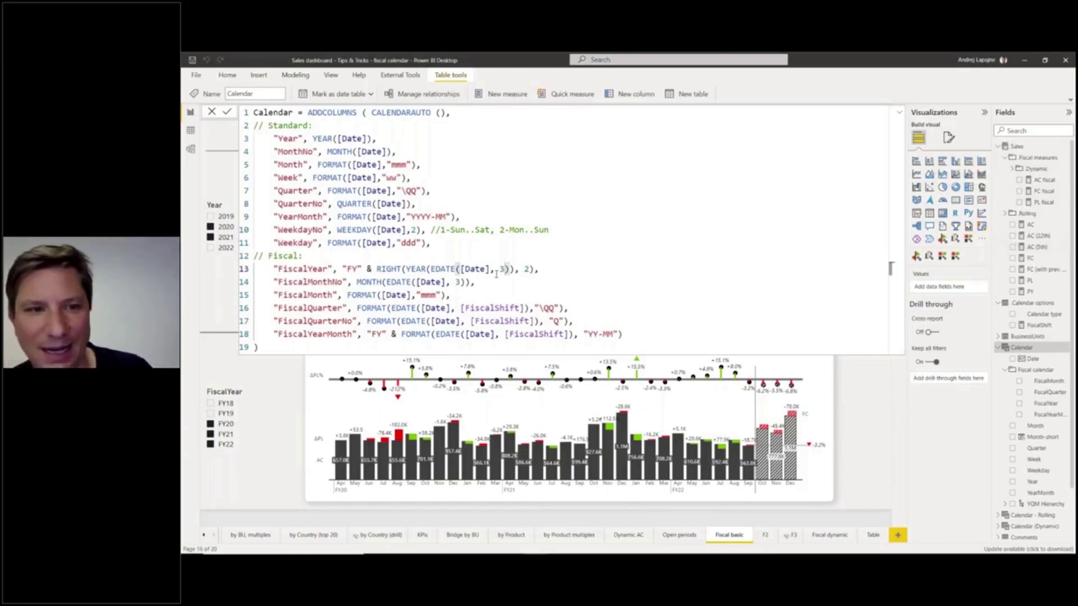
pyautogui.moveTo(461, 308); pyautogui.dragTo(525, 309)
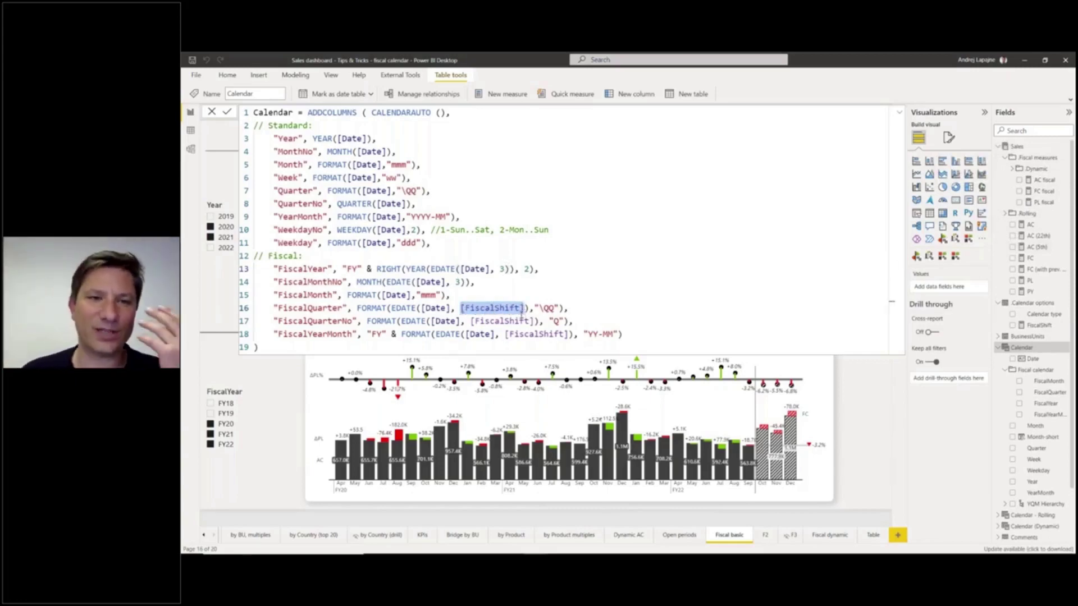
pyautogui.doubleClick(492, 308)
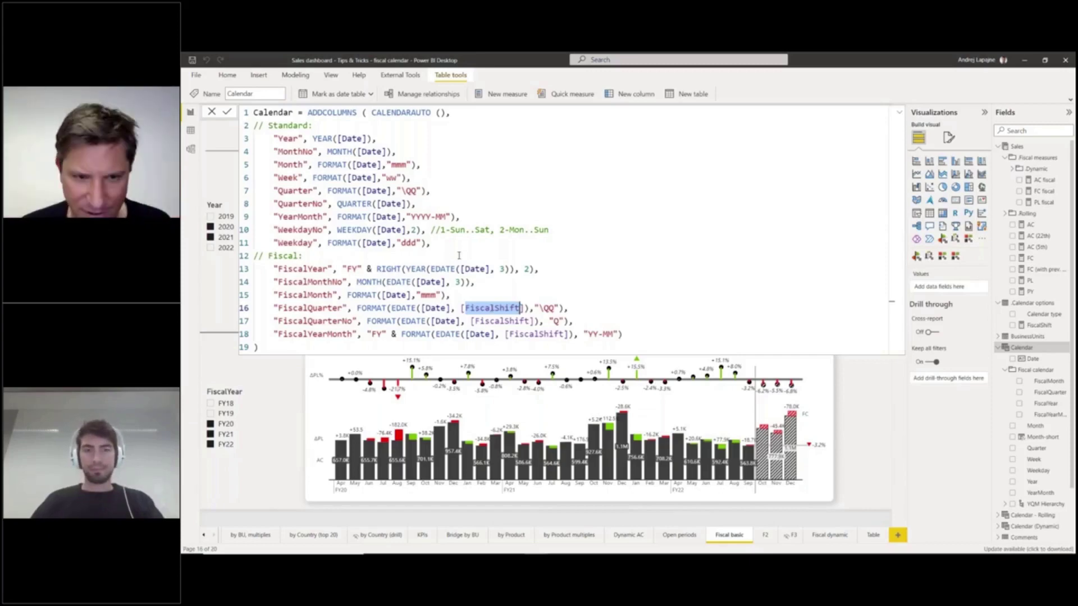
pyautogui.press('Right')
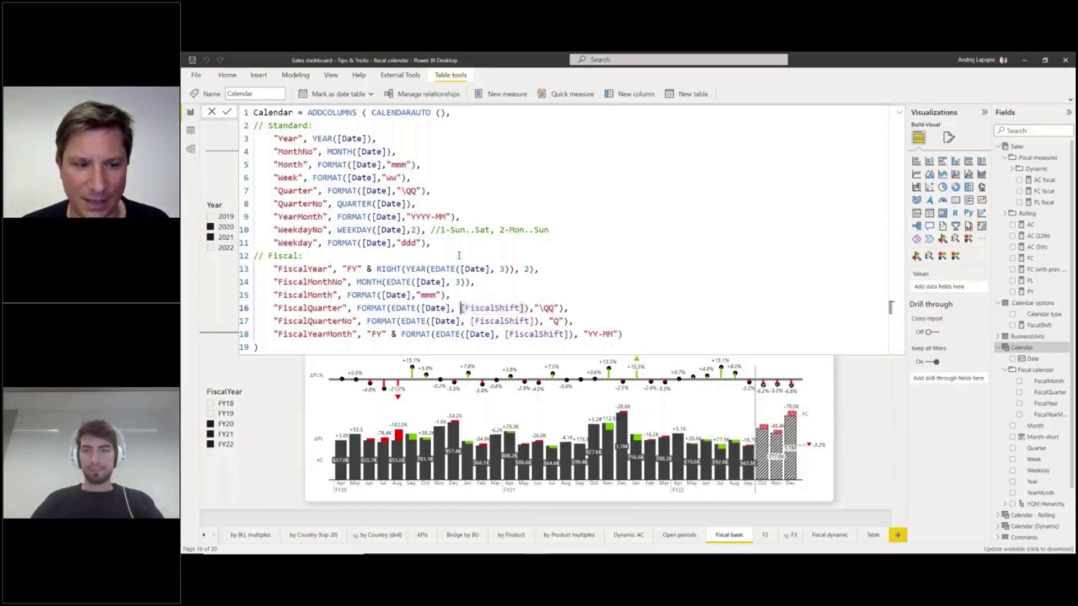
pyautogui.hotkey('shift', 'Right')
pyautogui.hotkey('shift', 'Right')
pyautogui.hotkey('shift', 'Right')
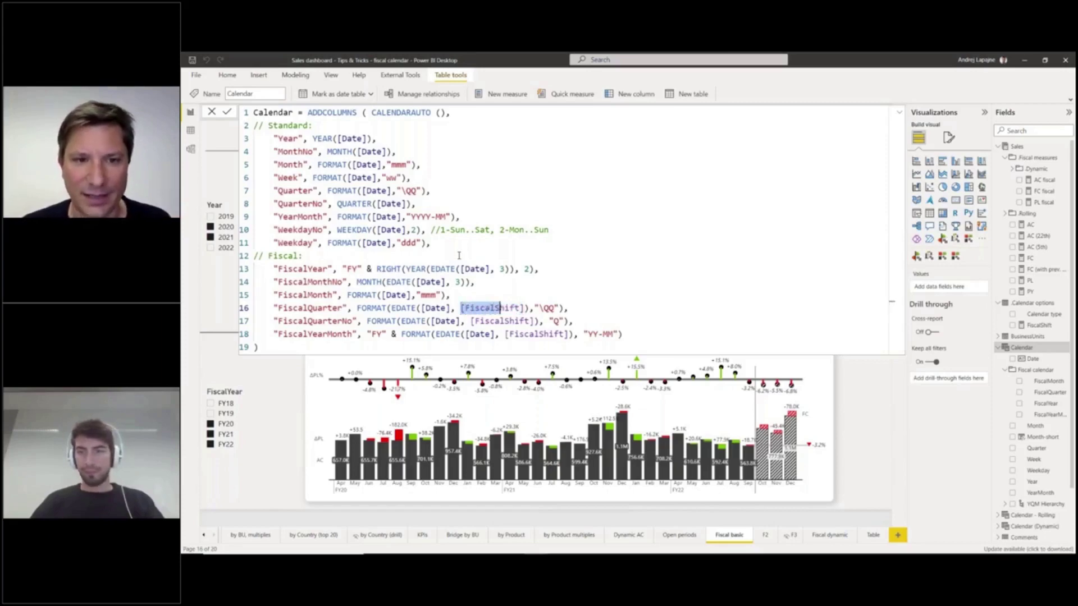
pyautogui.hotkey('shift', 'Right')
pyautogui.hotkey('shift', 'Right')
pyautogui.hotkey('shift', 'Right')
pyautogui.hotkey('ctrl', 'c')
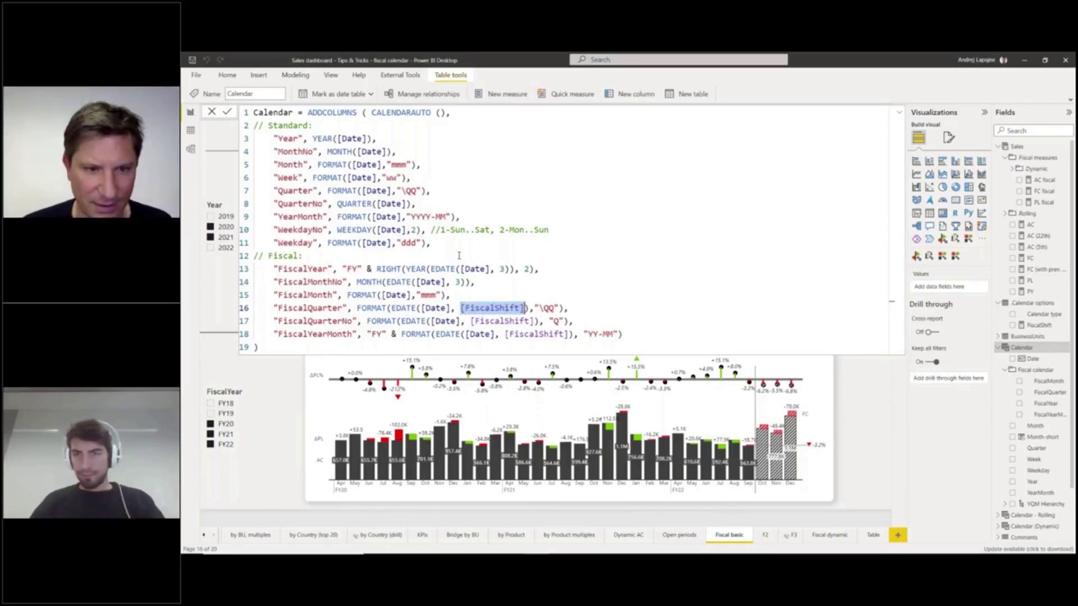
# Paste [FiscalShift] over the hard-coded 3 in FiscalMonthNo and FiscalYear
pyautogui.press('Up')
pyautogui.press('Up')
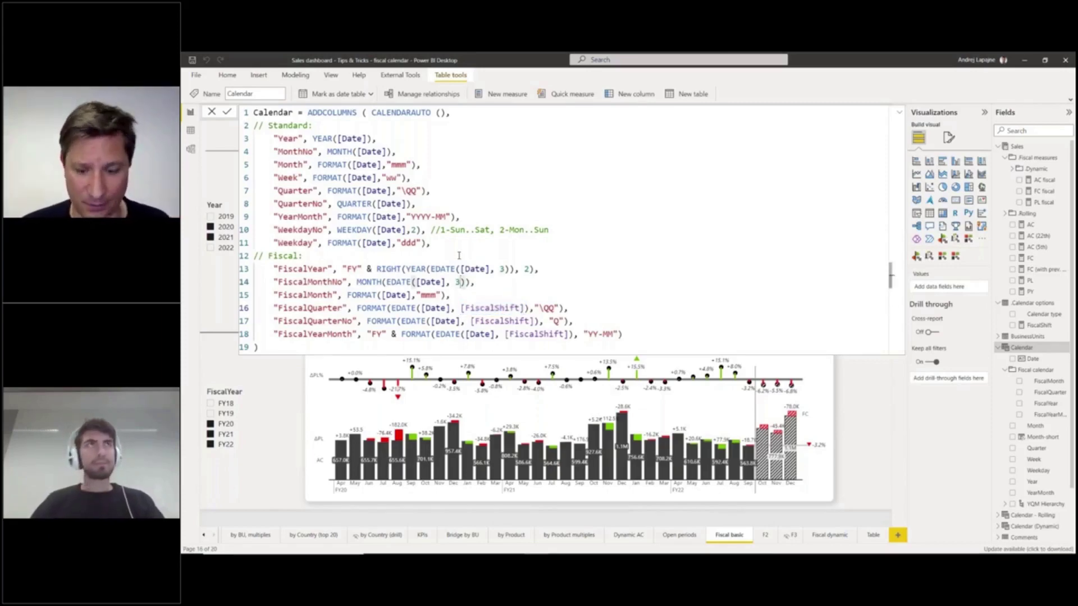
pyautogui.press('BackSpace')
pyautogui.hotkey('ctrl', 'v')
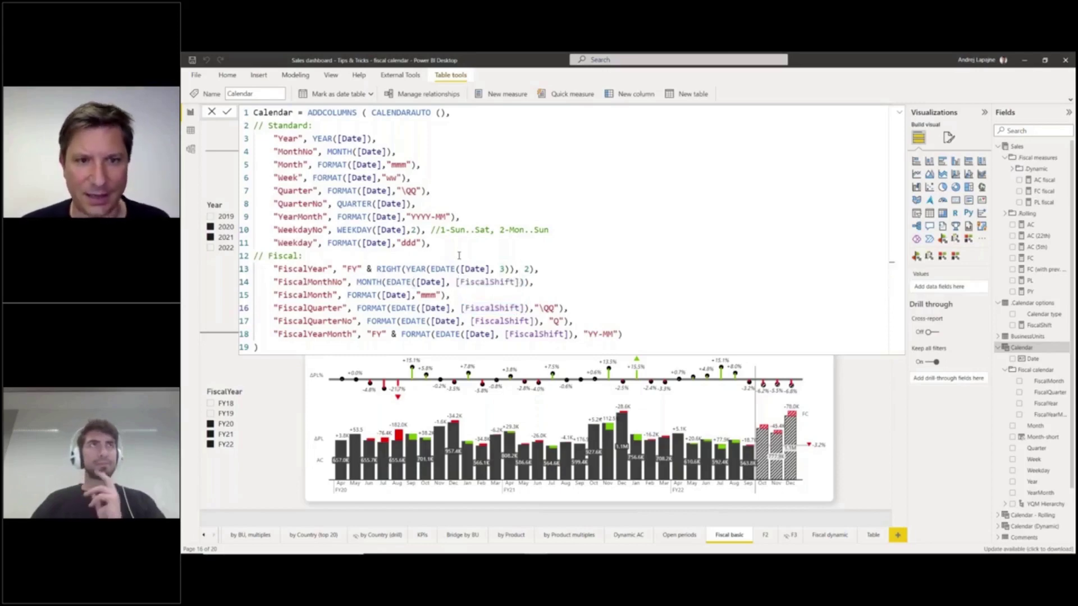
pyautogui.press('Up')
pyautogui.press('Left')
pyautogui.press('BackSpace')
pyautogui.hotkey('ctrl', 'v')
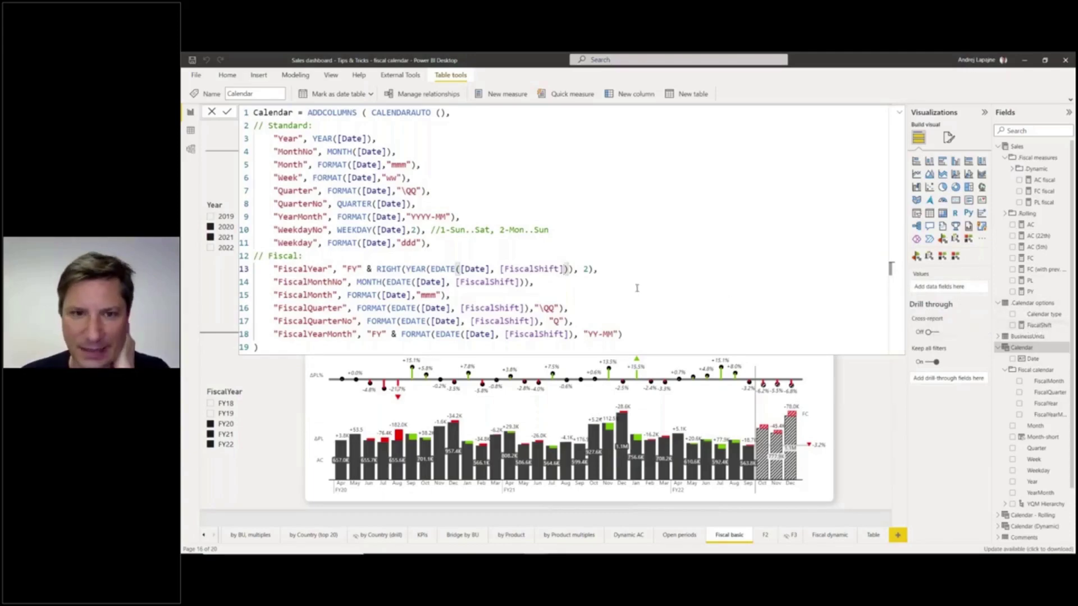
# Review the YEAR(EDATE(...)) and FiscalMonthNo EDATE expressions on lines 13-14
pyautogui.click(396, 282)
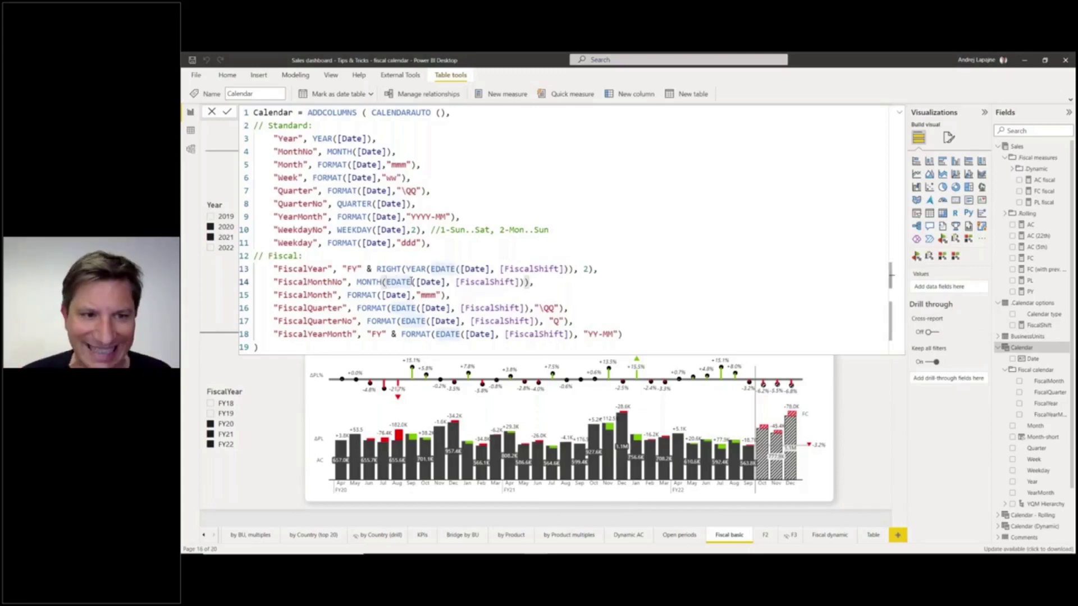
pyautogui.hotkey('shift', 'End')
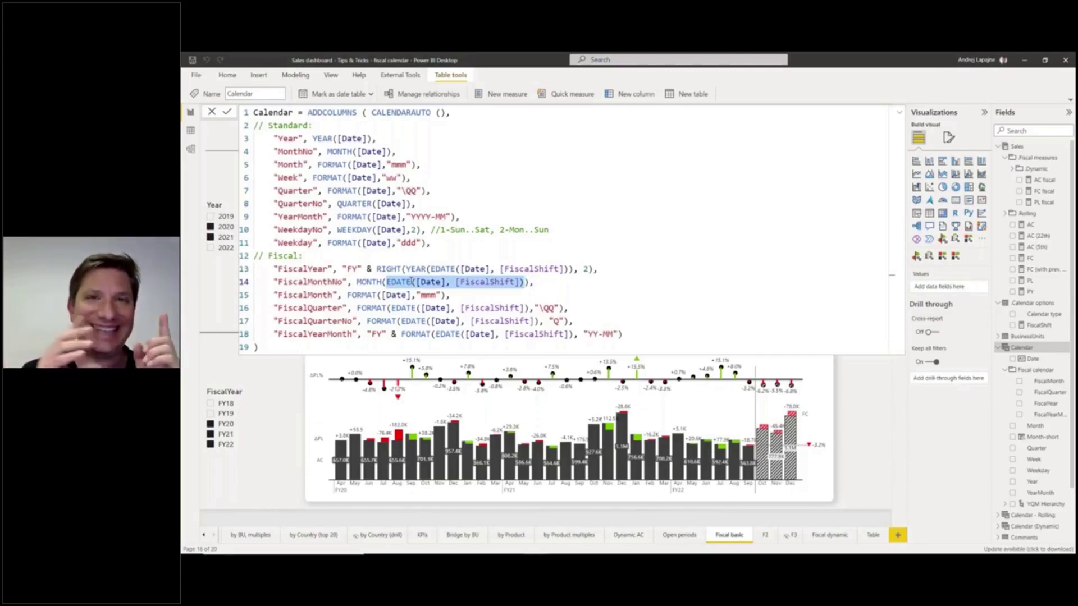
pyautogui.press('Up')
pyautogui.press('Up')
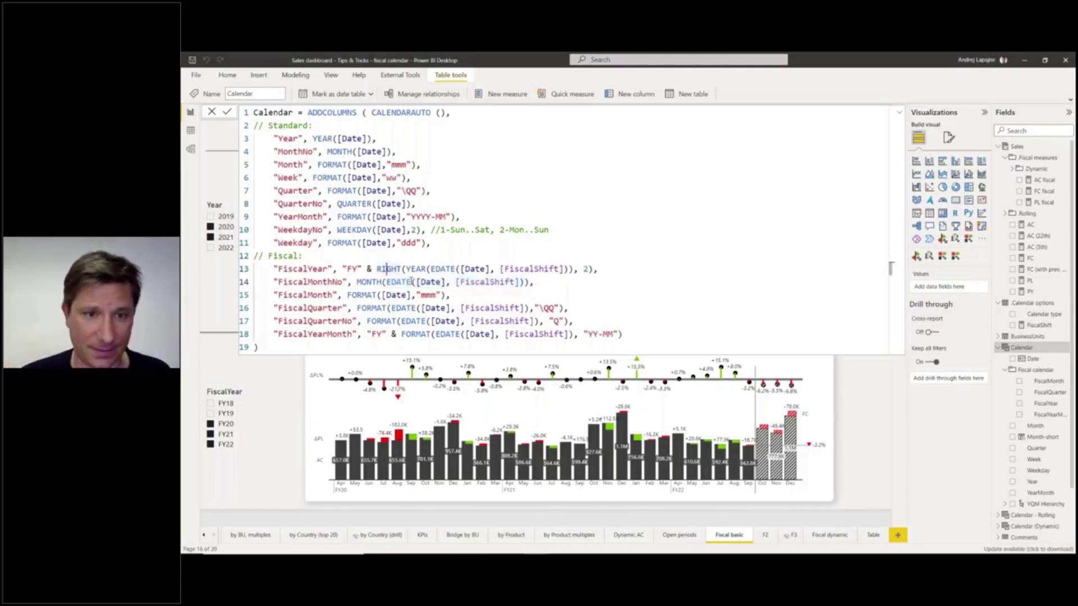
pyautogui.hotkey('ctrl', 'Right')
pyautogui.hotkey('ctrl', 'Right')
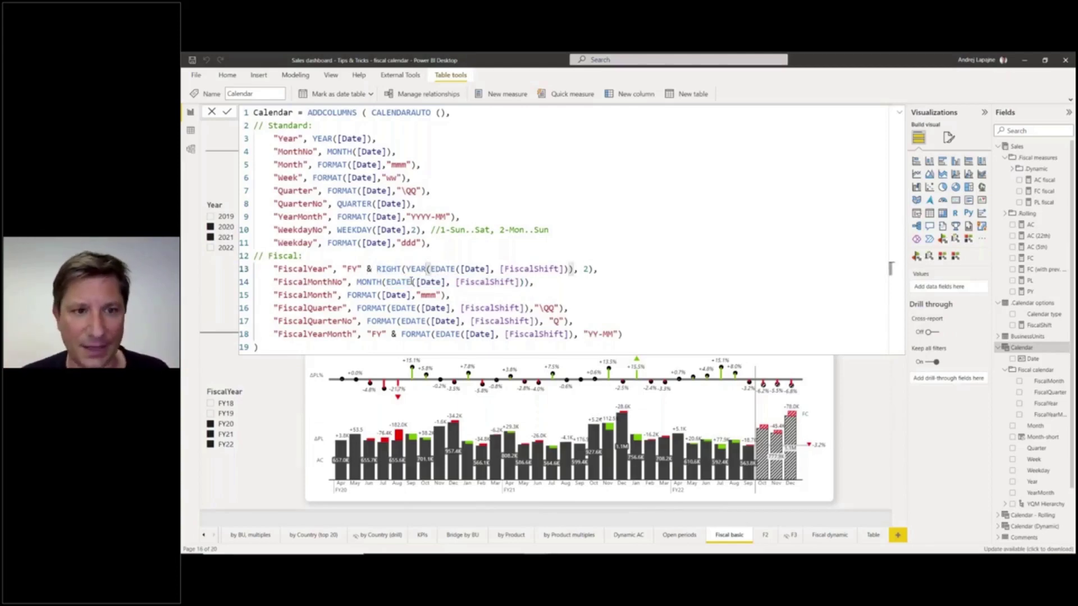
pyautogui.hotkey('ctrl', 'Right')
pyautogui.hotkey('ctrl', 'Right')
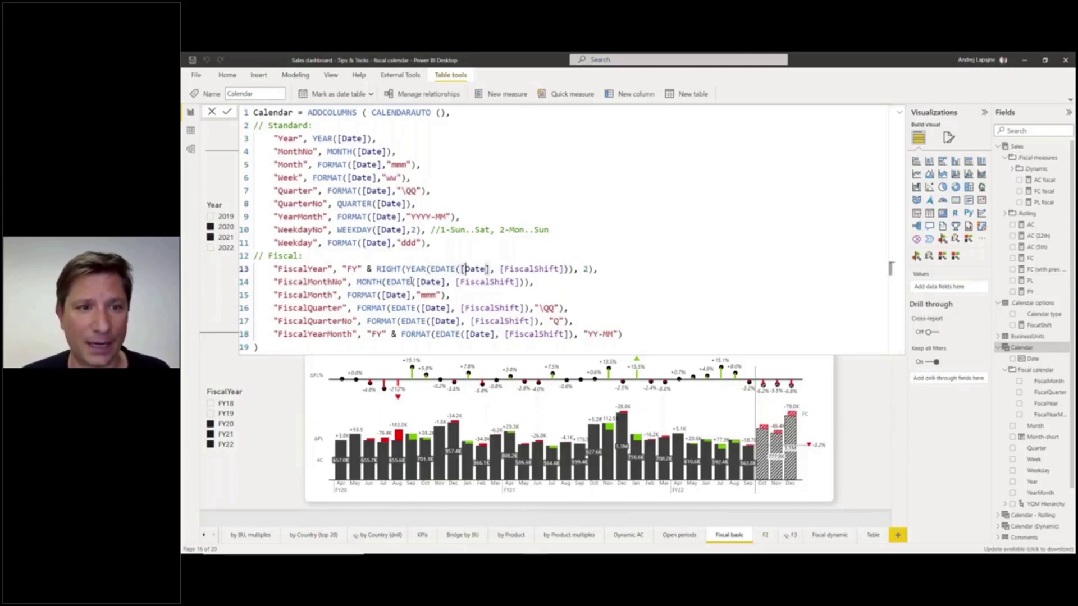
pyautogui.hotkey('ctrl', 'Left')
pyautogui.hotkey('ctrl', 'Left')
pyautogui.hotkey('ctrl', 'Right')
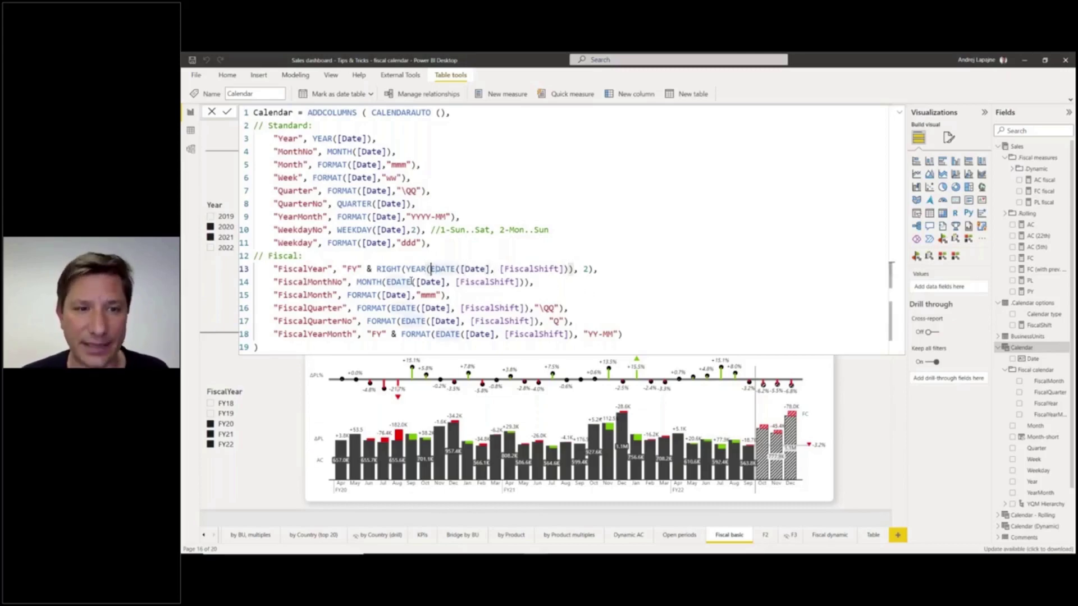
pyautogui.hotkey('ctrl', 'Left')
pyautogui.press('Down')
pyautogui.press('Up')
pyautogui.press('Right')
# Review the FiscalMonth mmm, FiscalQuarter and FiscalYearMonth YY-MM formats
pyautogui.press('Down')
pyautogui.press('Down')
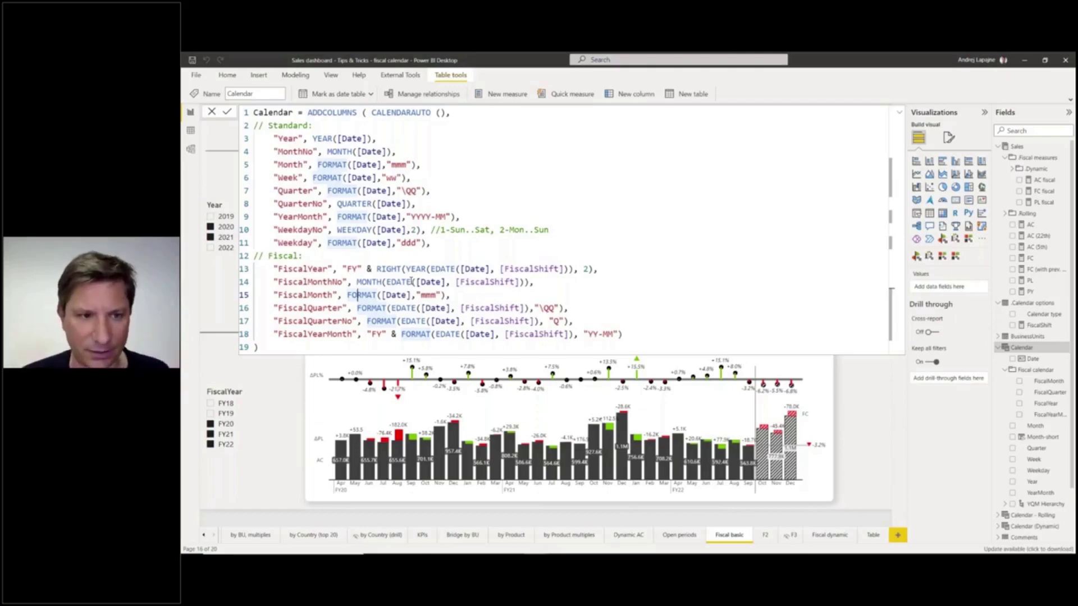
pyautogui.press('Right')
pyautogui.press('Right')
pyautogui.press('Right')
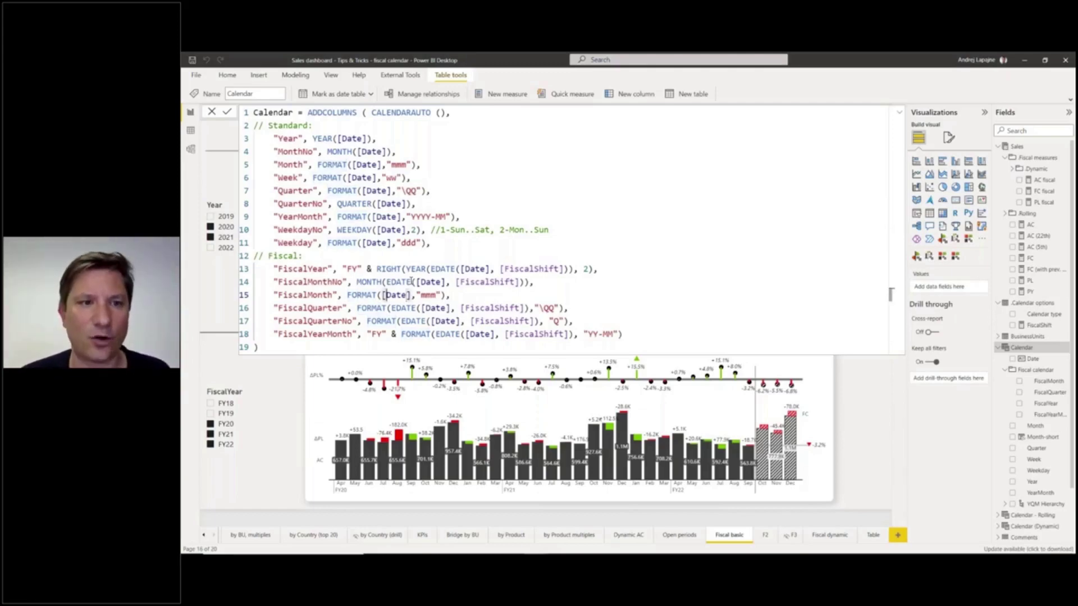
pyautogui.press('Right')
pyautogui.press('Right')
pyautogui.press('Right')
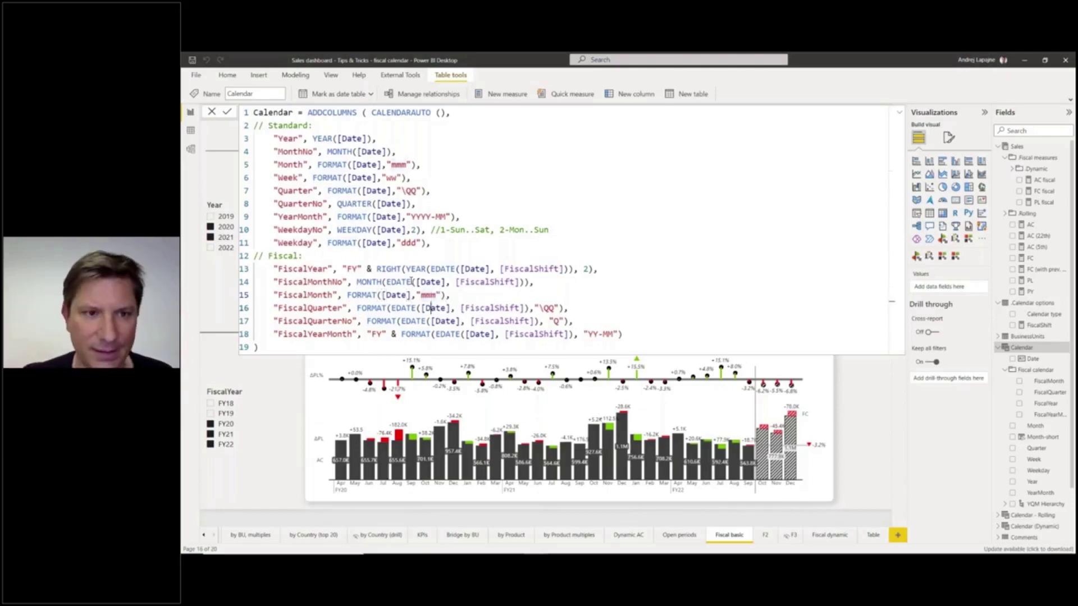
pyautogui.press('Down')
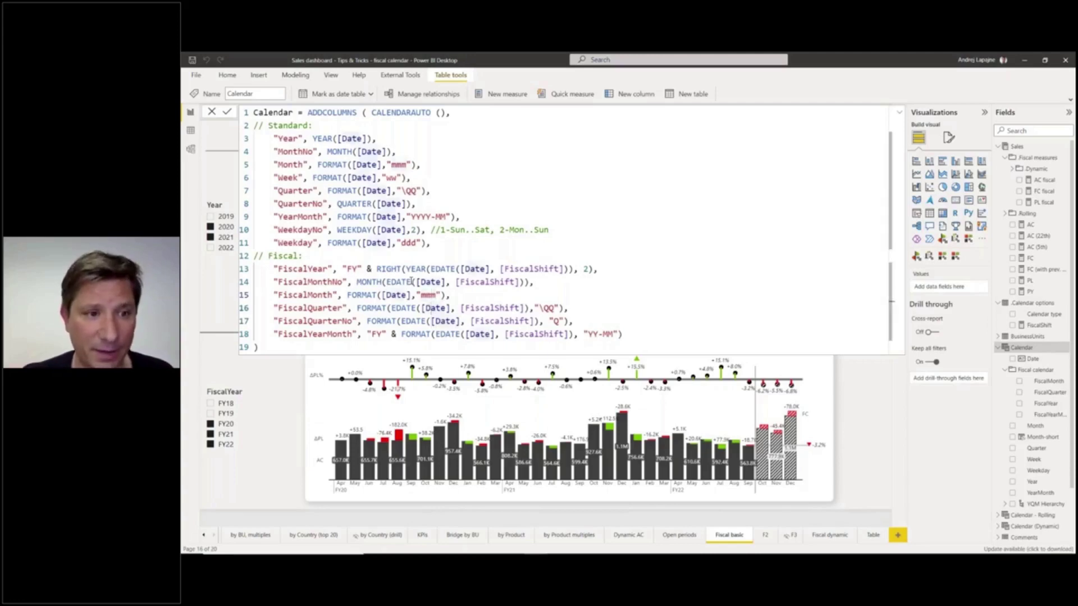
pyautogui.press('Up')
pyautogui.hotkey('ctrl', 'Left')
pyautogui.hotkey('ctrl', 'Left')
pyautogui.hotkey('ctrl', 'Left')
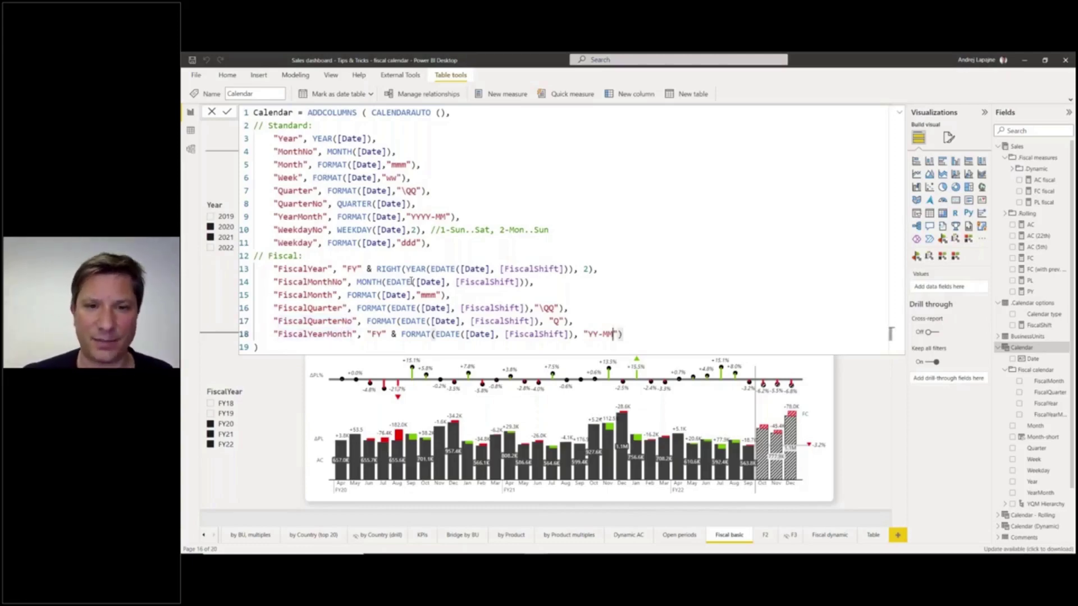
pyautogui.press('Left')
pyautogui.press('Left')
pyautogui.press('Left')
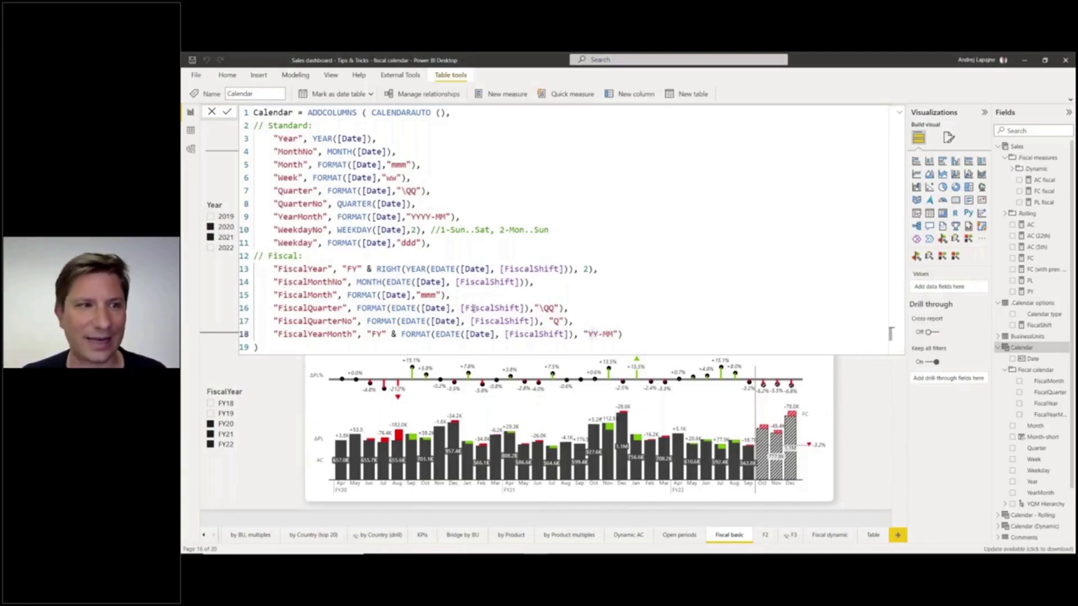
# Expand Calendar and its Fiscal calendar folder, then view the Calendar options data
pyautogui.click(191, 132)
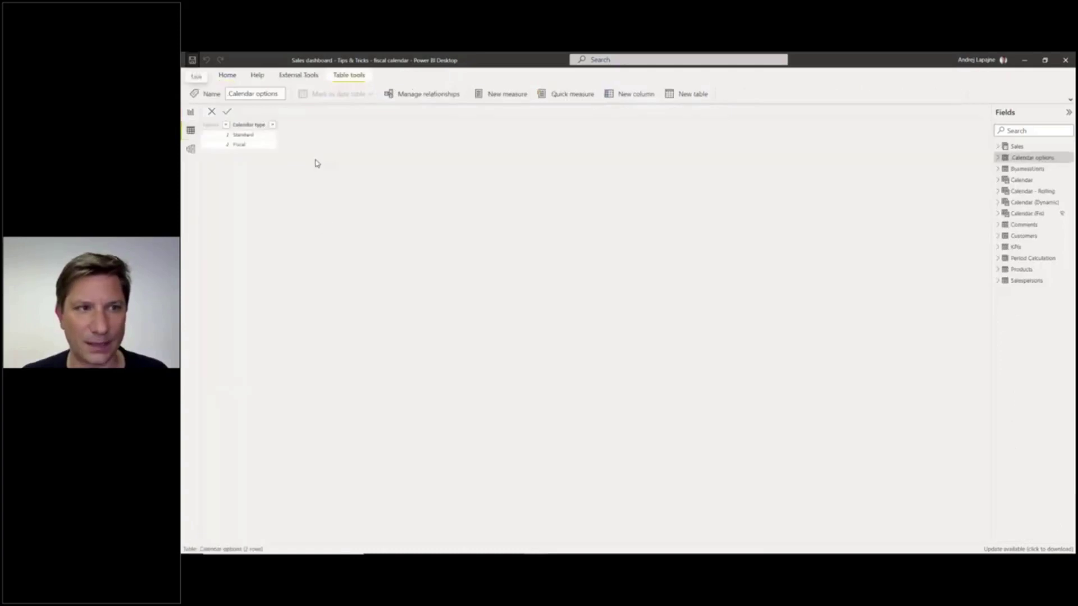
pyautogui.click(1021, 179)
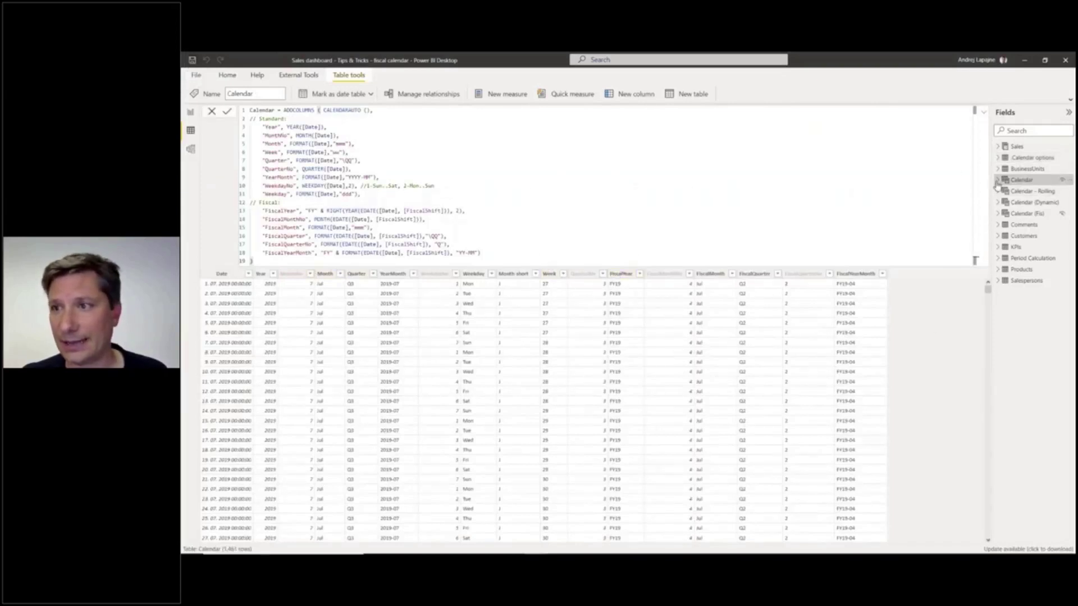
pyautogui.click(997, 181)
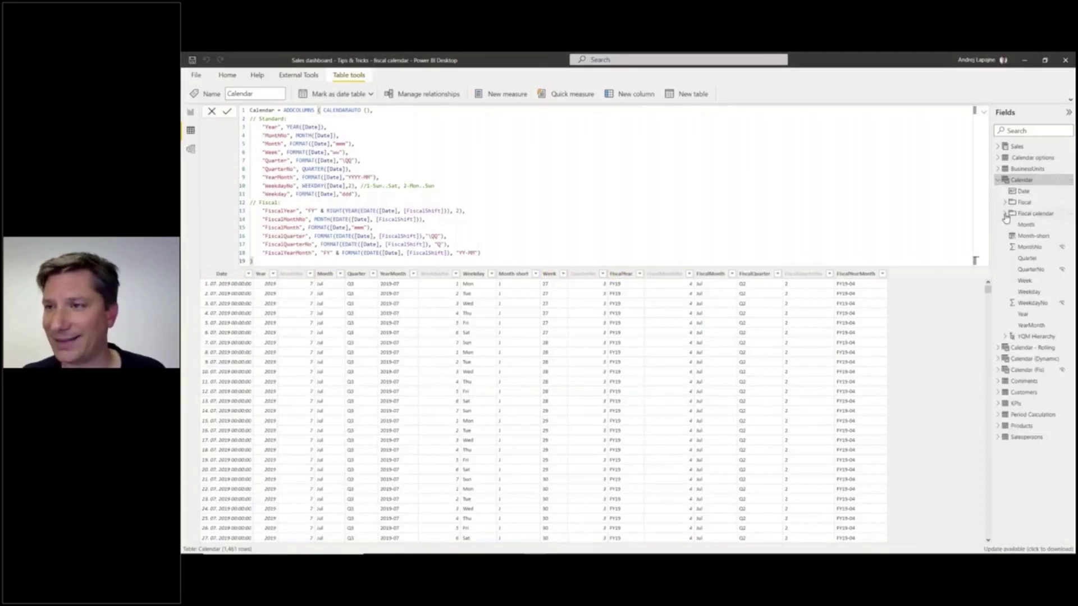
pyautogui.click(1006, 215)
pyautogui.click(1005, 215)
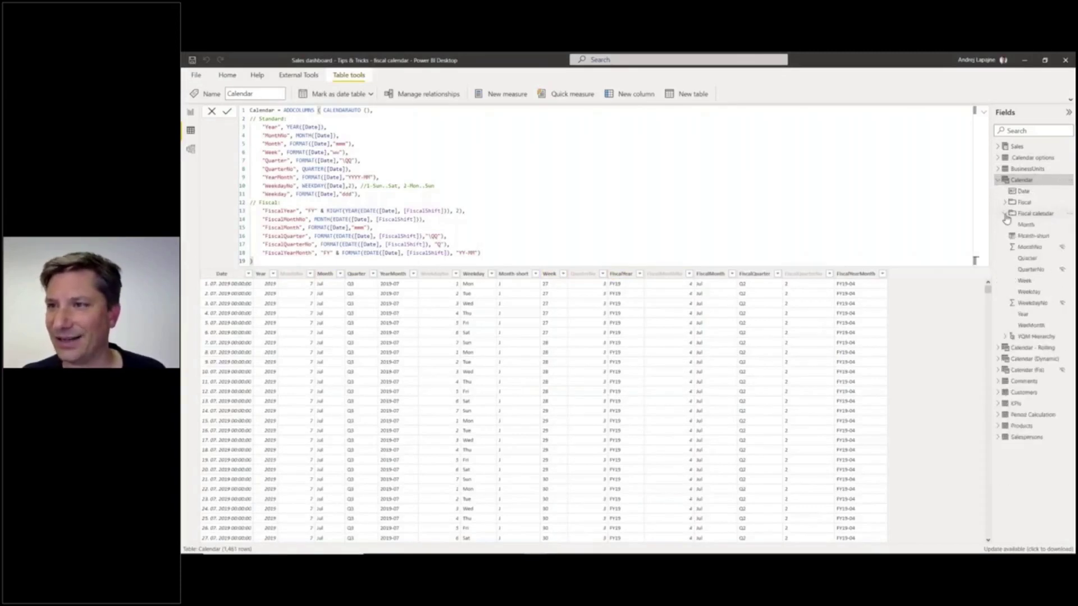
pyautogui.click(1005, 214)
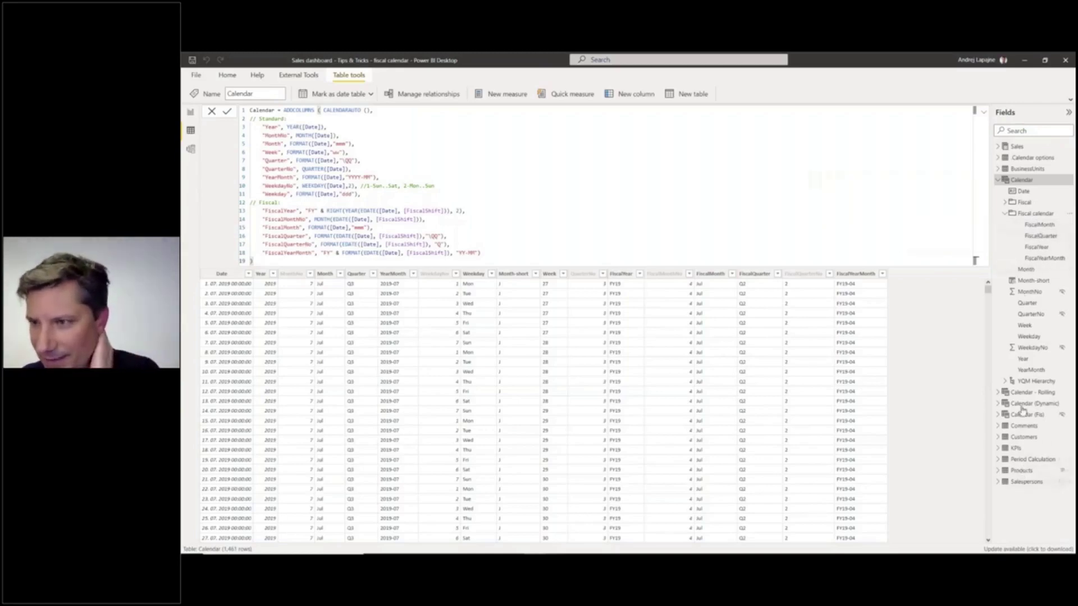
pyautogui.click(1028, 159)
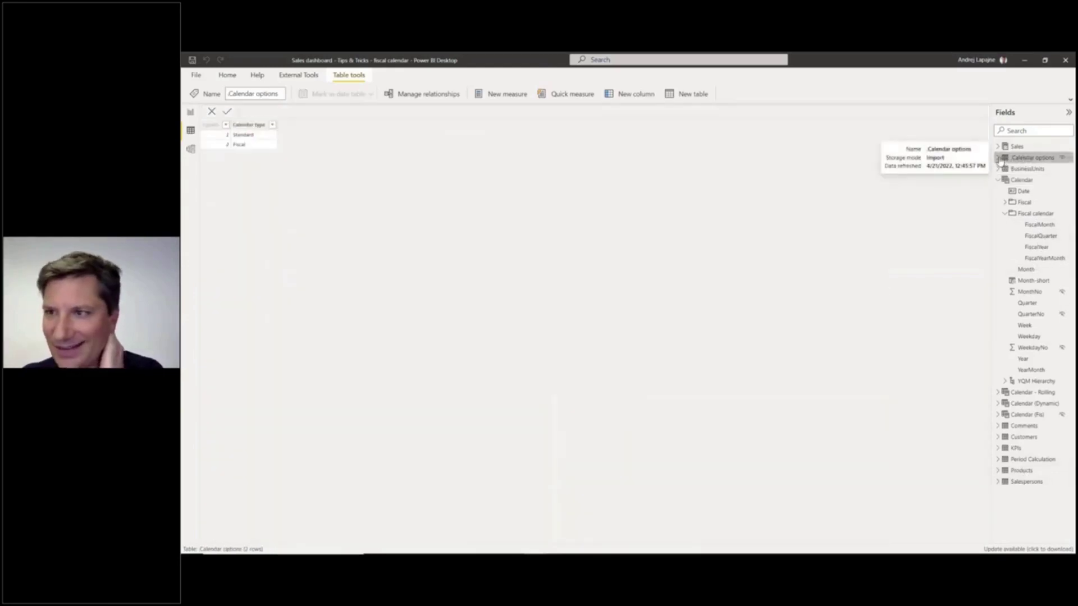
# Expand Calendar options and show the FiscalShift measure's DAX
pyautogui.click(998, 159)
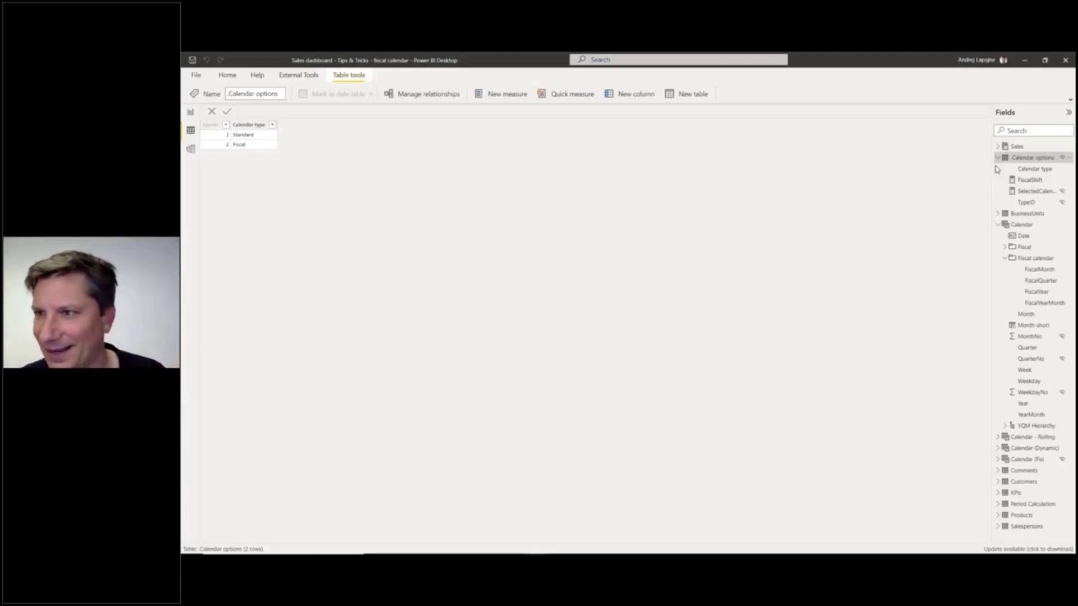
pyautogui.click(1029, 180)
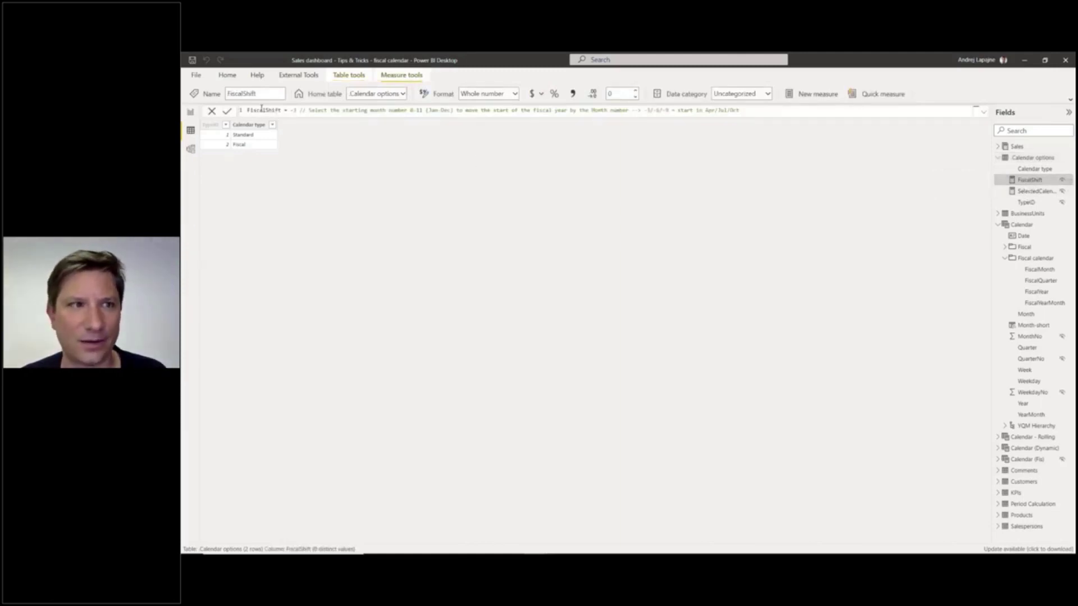
# Enlarge the formula text and review the FiscalShift value of -3
pyautogui.moveTo(247, 110); pyautogui.dragTo(299, 110)
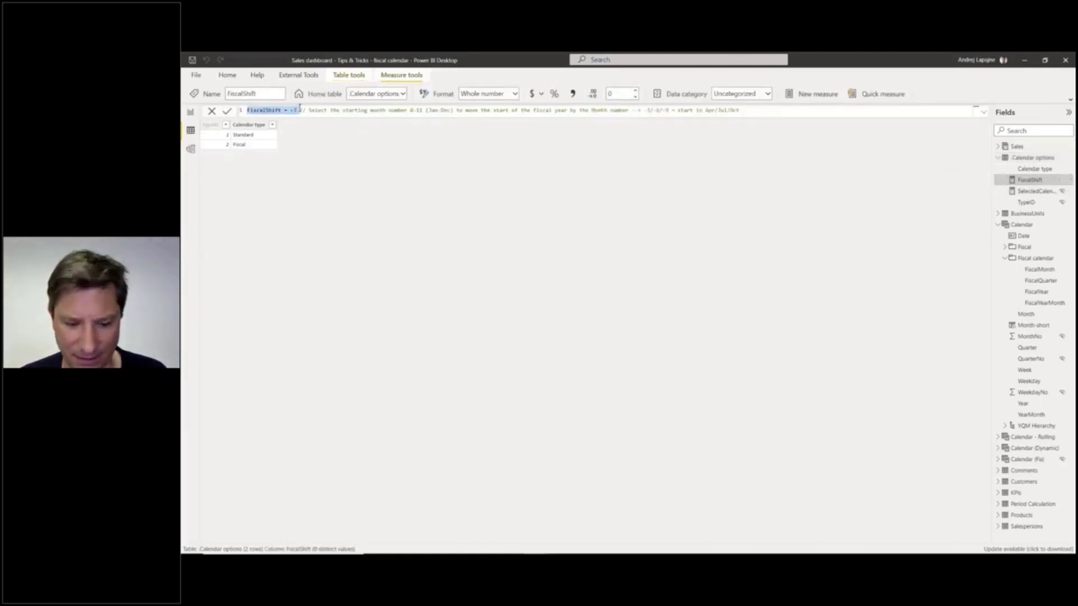
pyautogui.press('End')
pyautogui.keyDown('ctrl'); pyautogui.scroll(3, 269, 115); pyautogui.keyUp('ctrl')
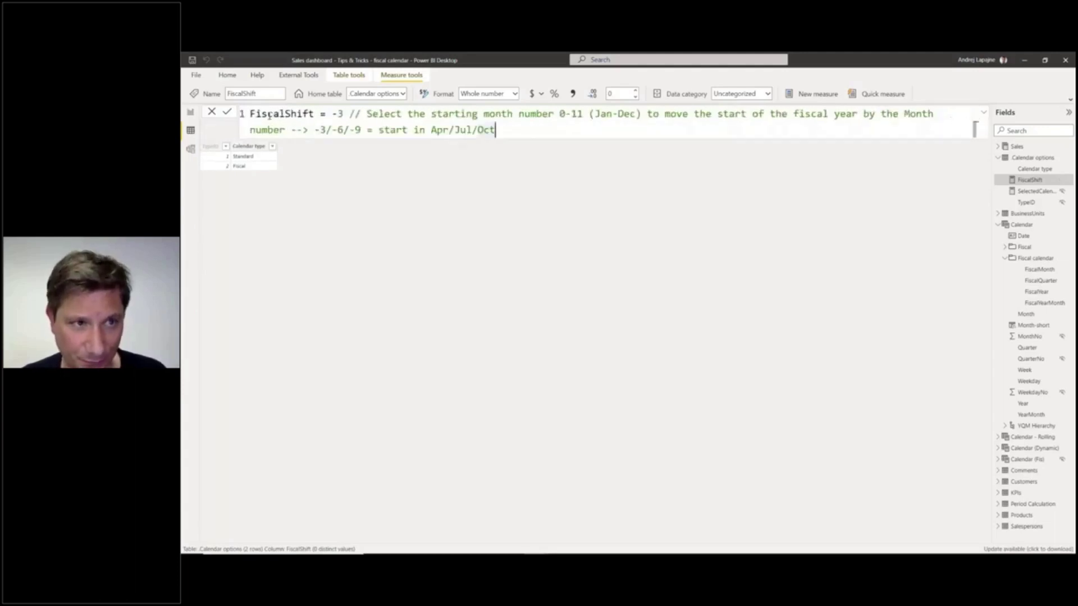
pyautogui.keyDown('ctrl'); pyautogui.scroll(1, 280, 107); pyautogui.keyUp('ctrl')
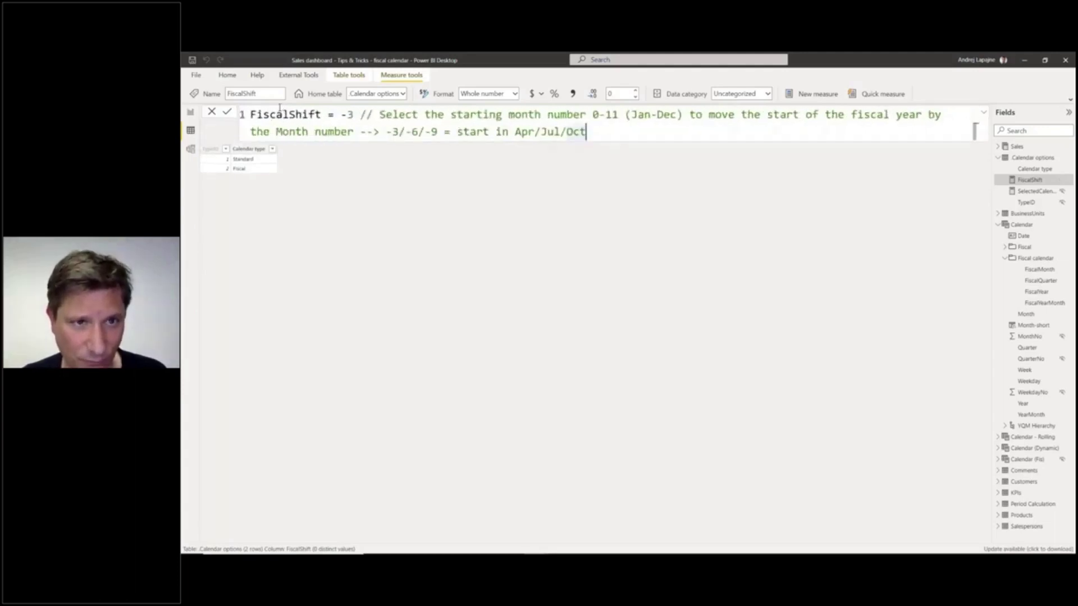
pyautogui.doubleClick(349, 114)
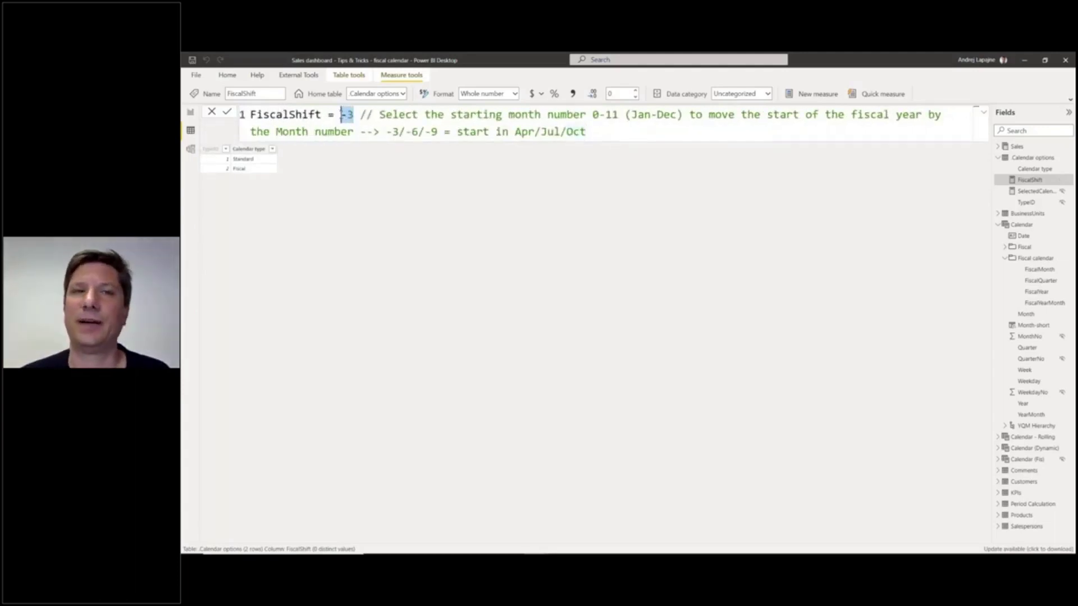
pyautogui.click(342, 116)
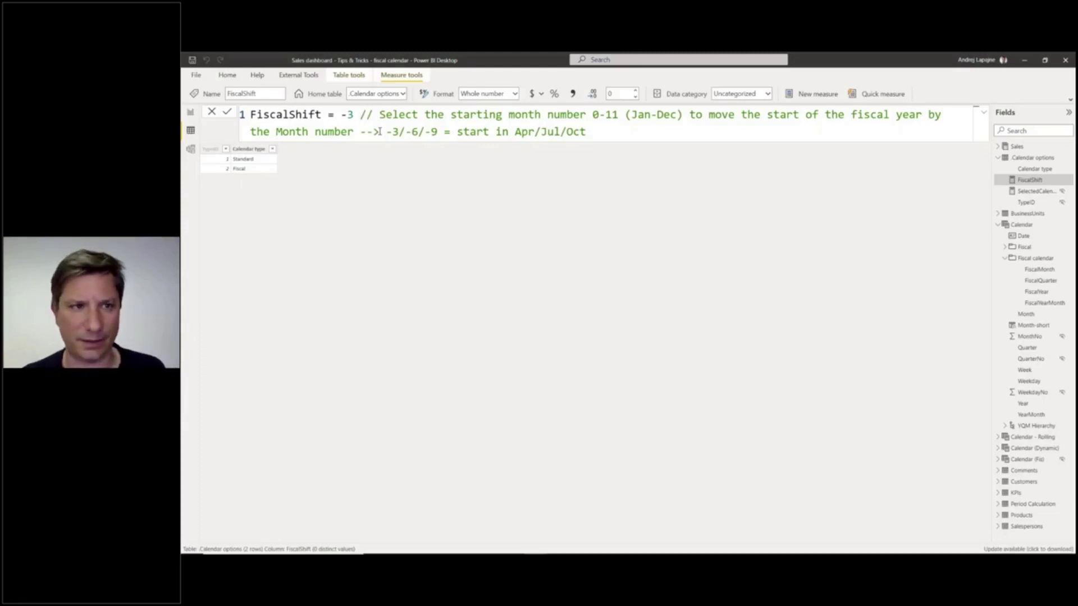
pyautogui.press('Left')
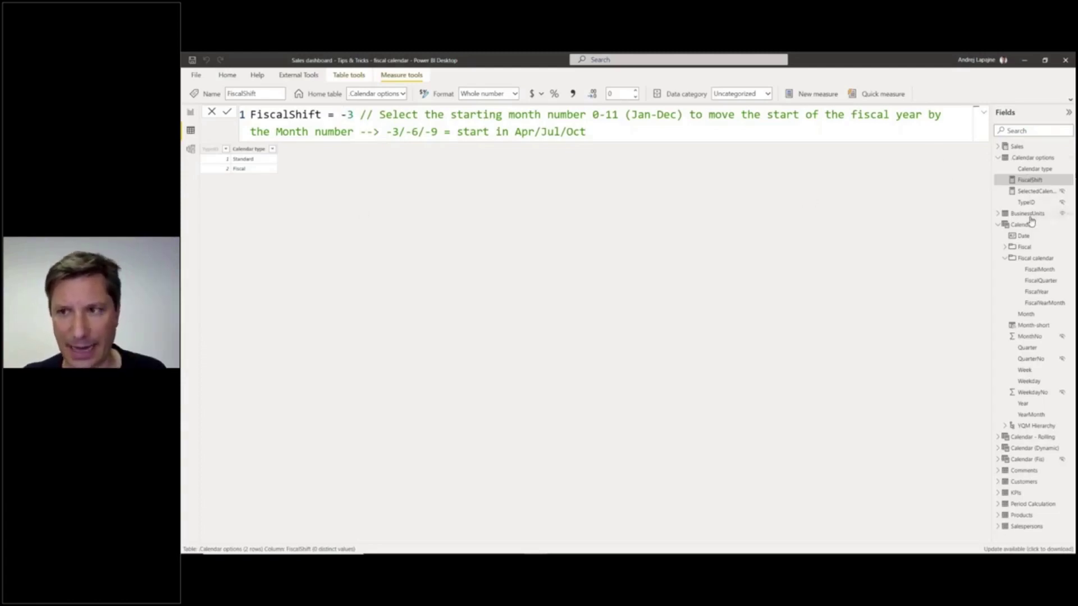
pyautogui.click(191, 114)
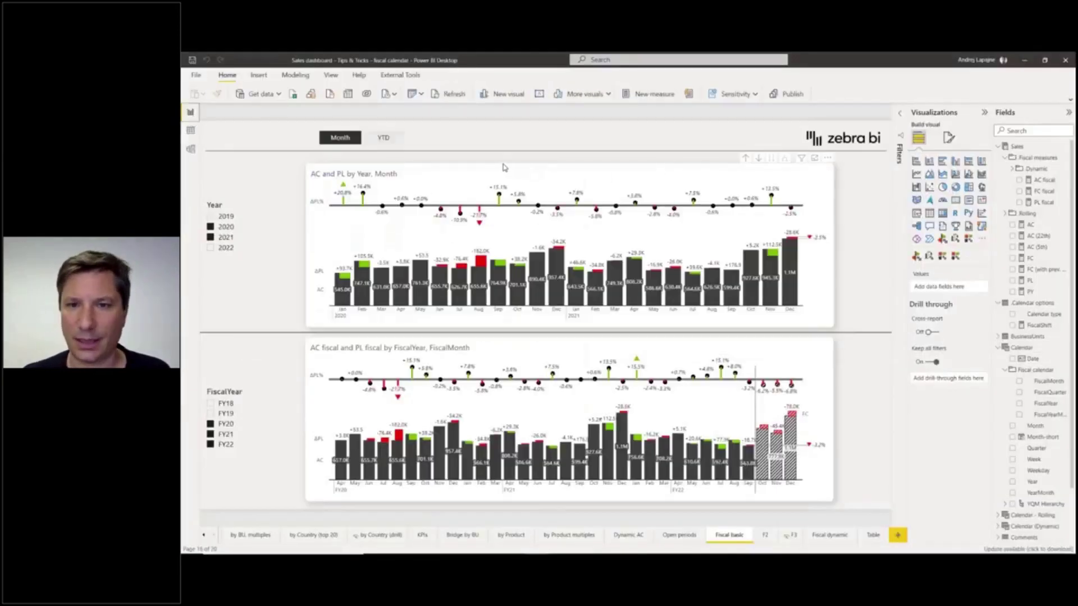
pyautogui.click(671, 333)
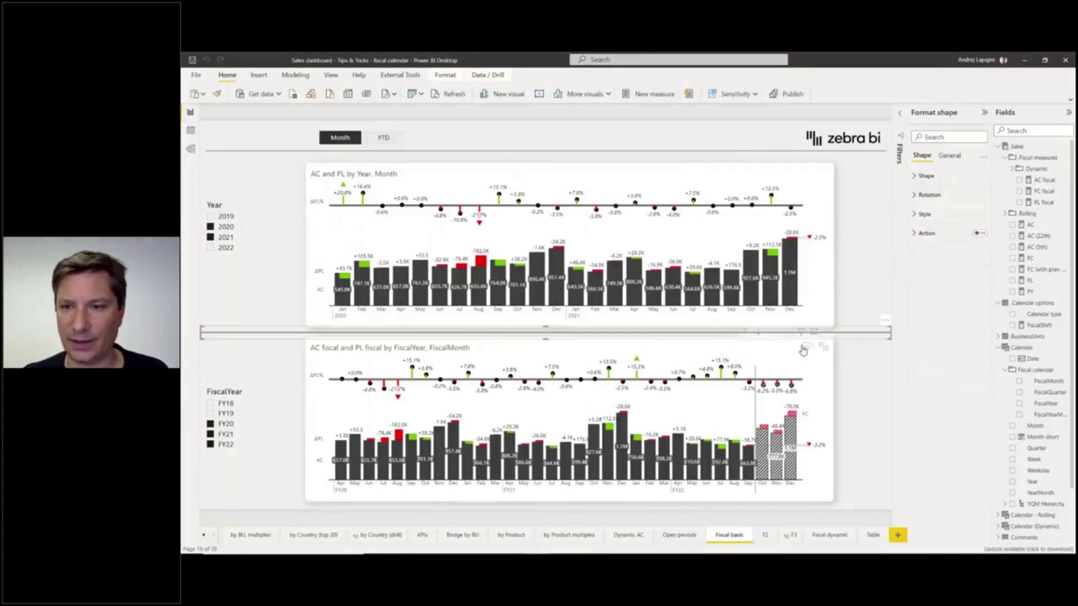
pyautogui.moveTo(767, 349)
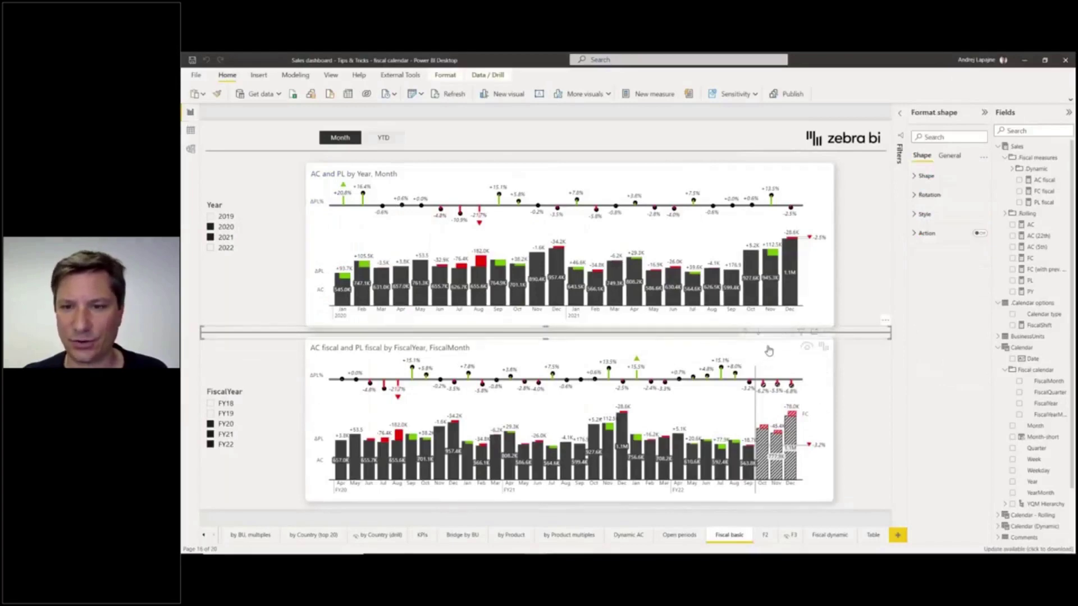
pyautogui.click(769, 350)
pyautogui.click(732, 176)
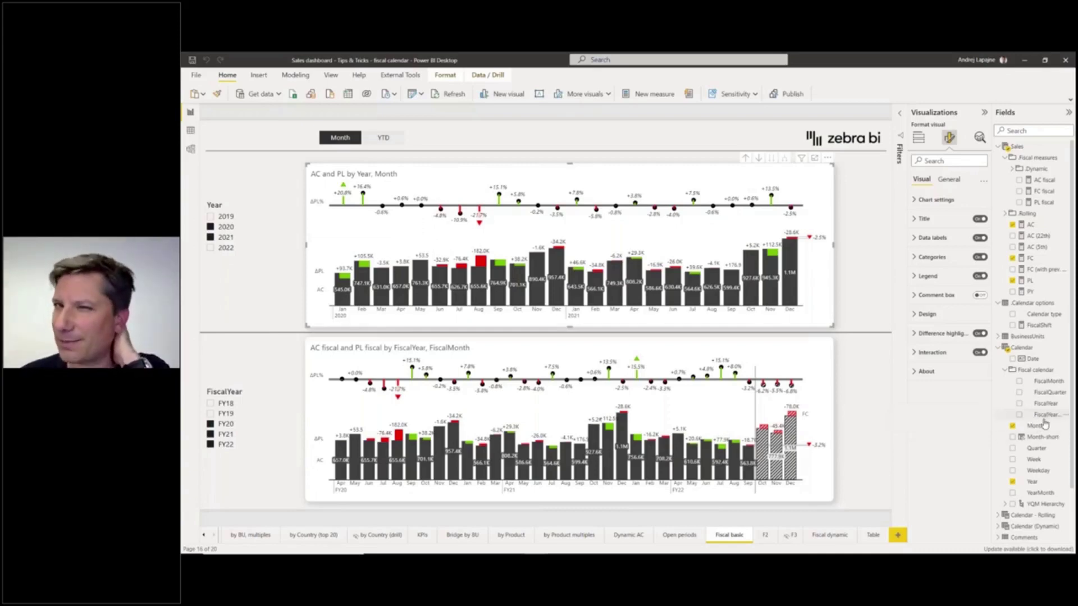
pyautogui.moveTo(827, 376)
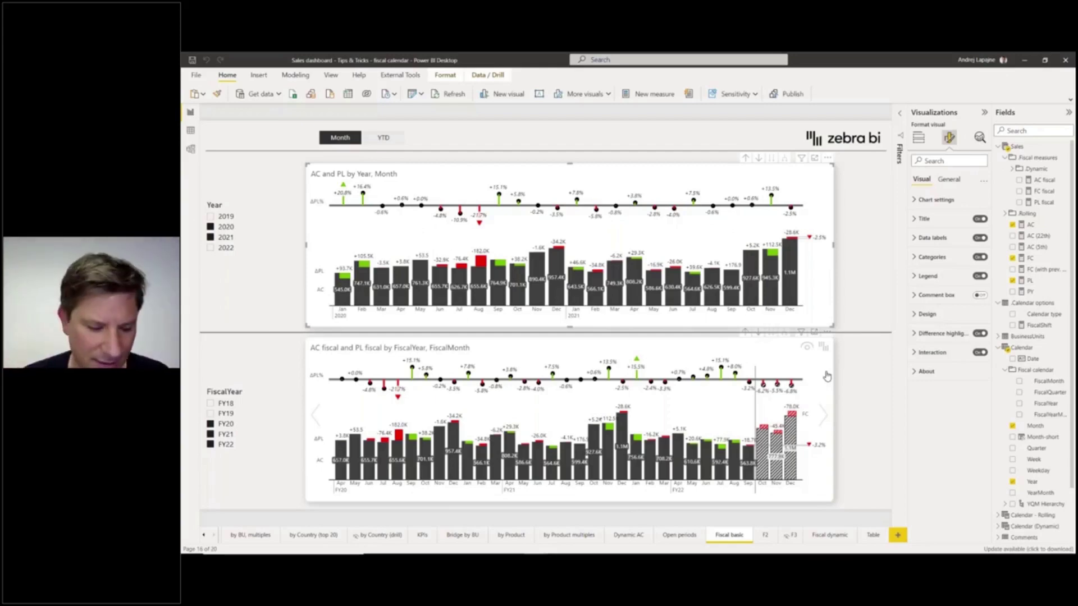
pyautogui.click(635, 275)
pyautogui.click(627, 181)
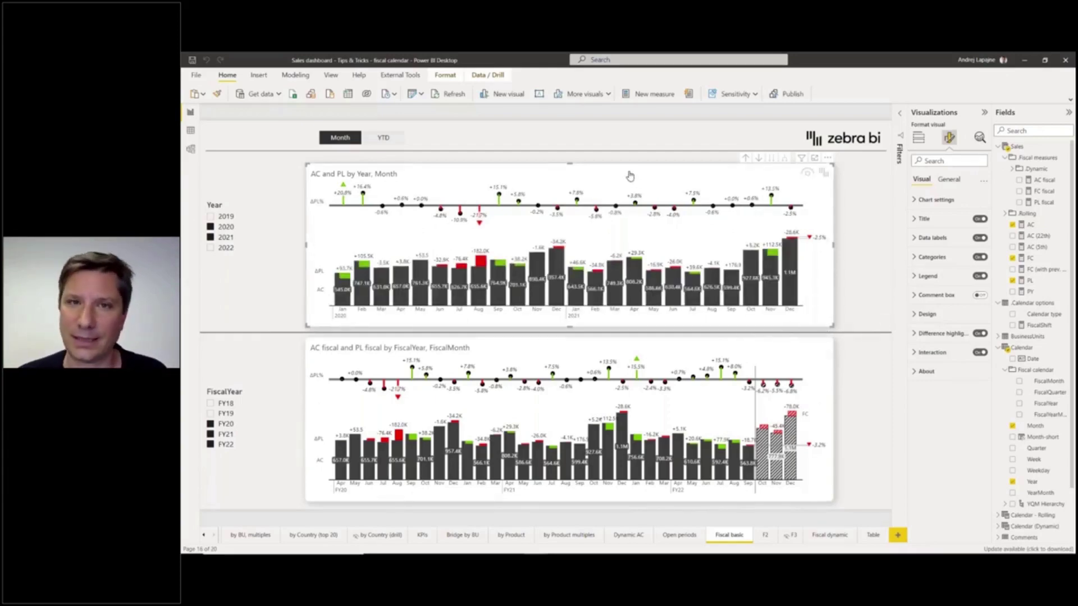
pyautogui.moveTo(244, 226)
pyautogui.click(339, 312)
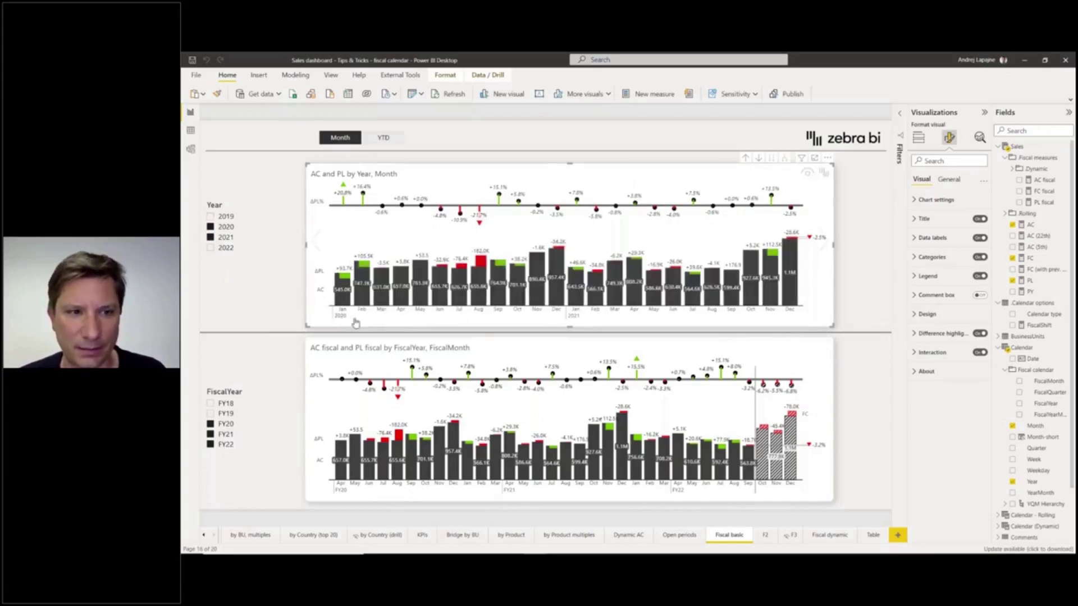
pyautogui.click(339, 312)
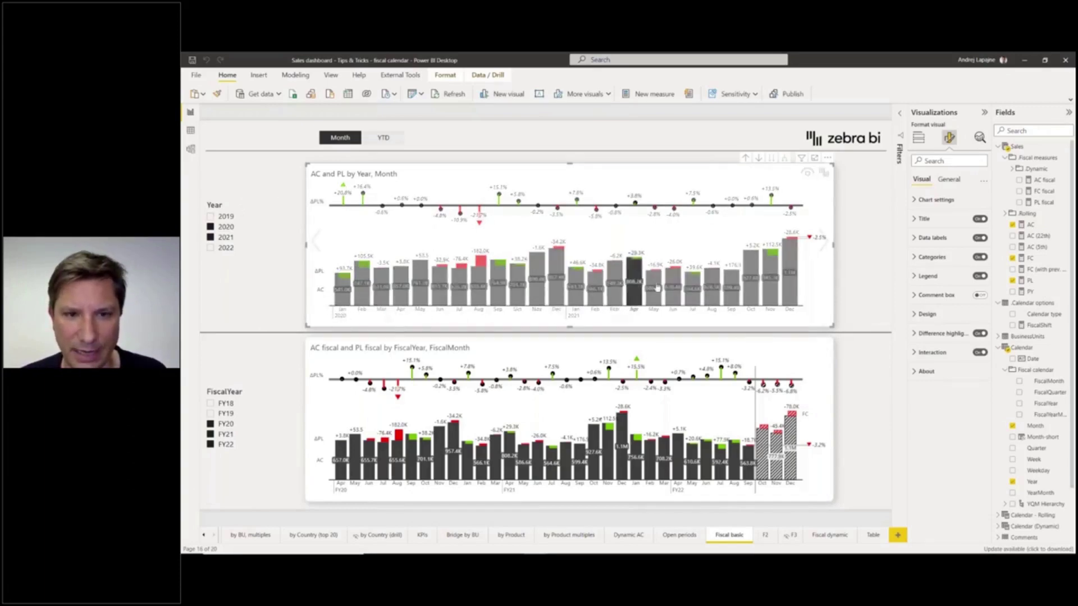
pyautogui.click(401, 194)
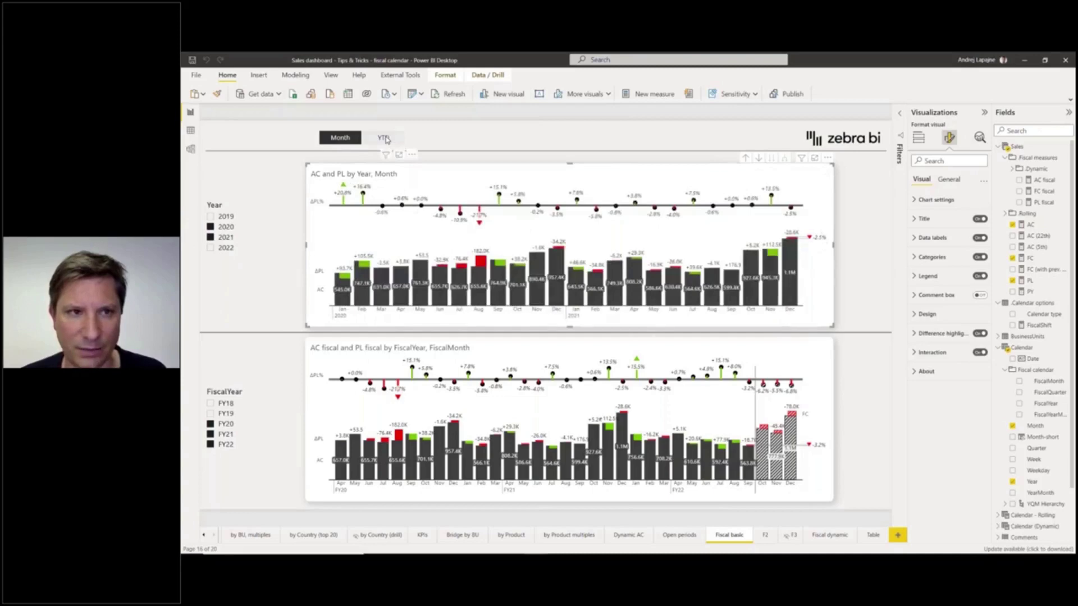
# Set the Month/YTD slicer to YTD and view the bottom chart's AC fiscal formula
pyautogui.click(384, 139)
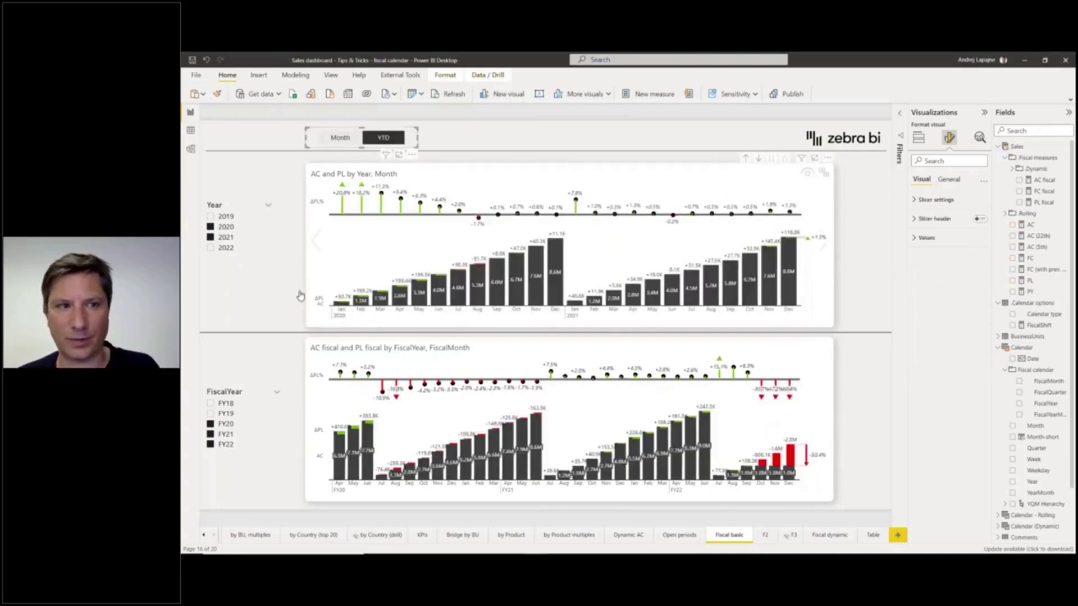
pyautogui.click(723, 167)
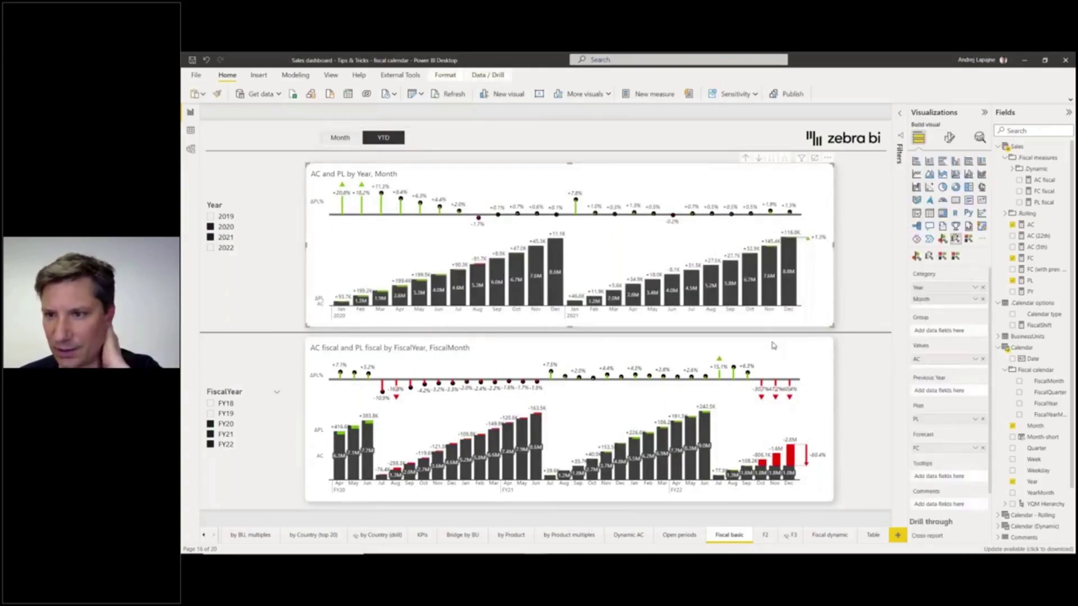
pyautogui.click(754, 347)
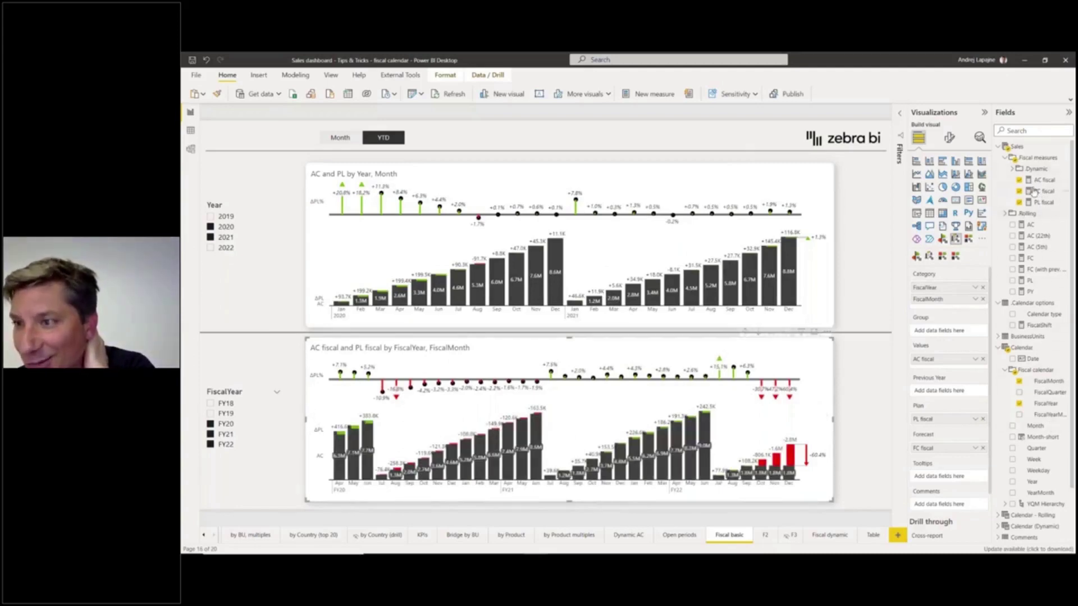
pyautogui.click(1042, 181)
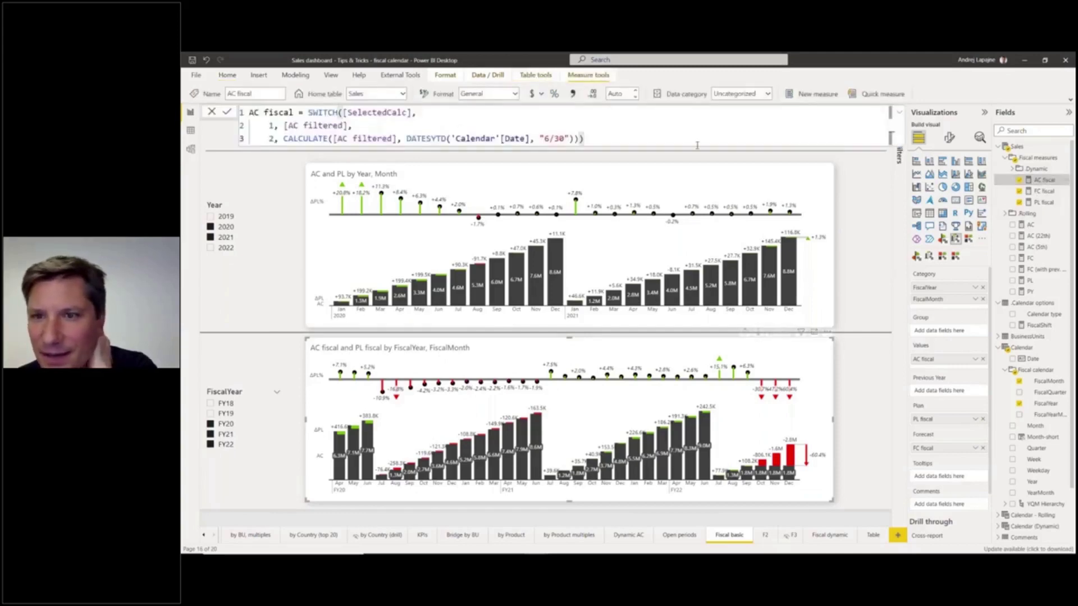
# Reselect YTD and the bottom fiscal chart to reopen the AC fiscal formula
pyautogui.click(345, 144)
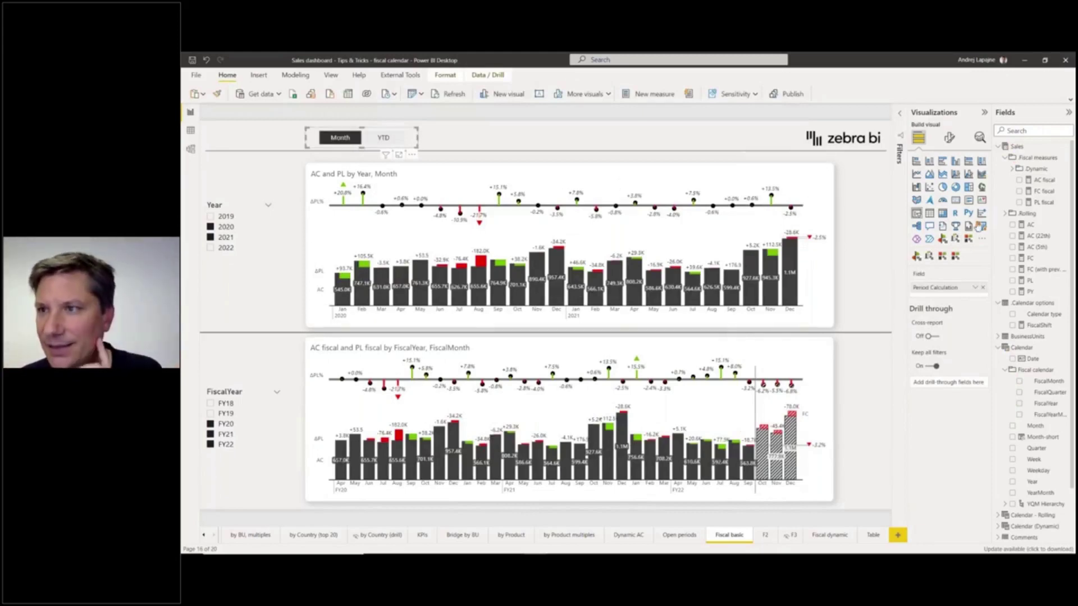
pyautogui.click(392, 138)
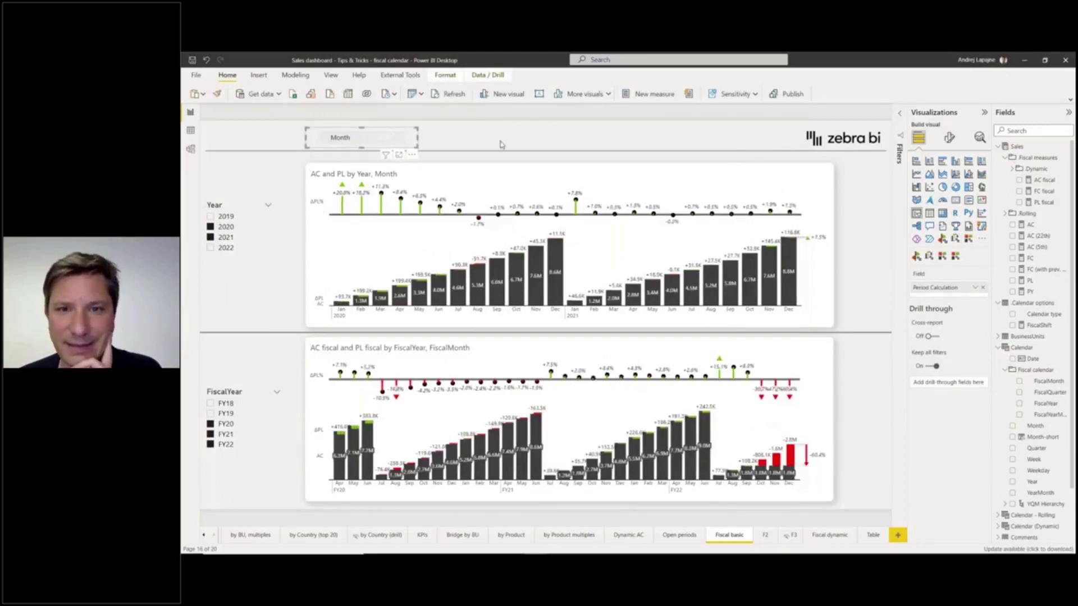
pyautogui.click(738, 349)
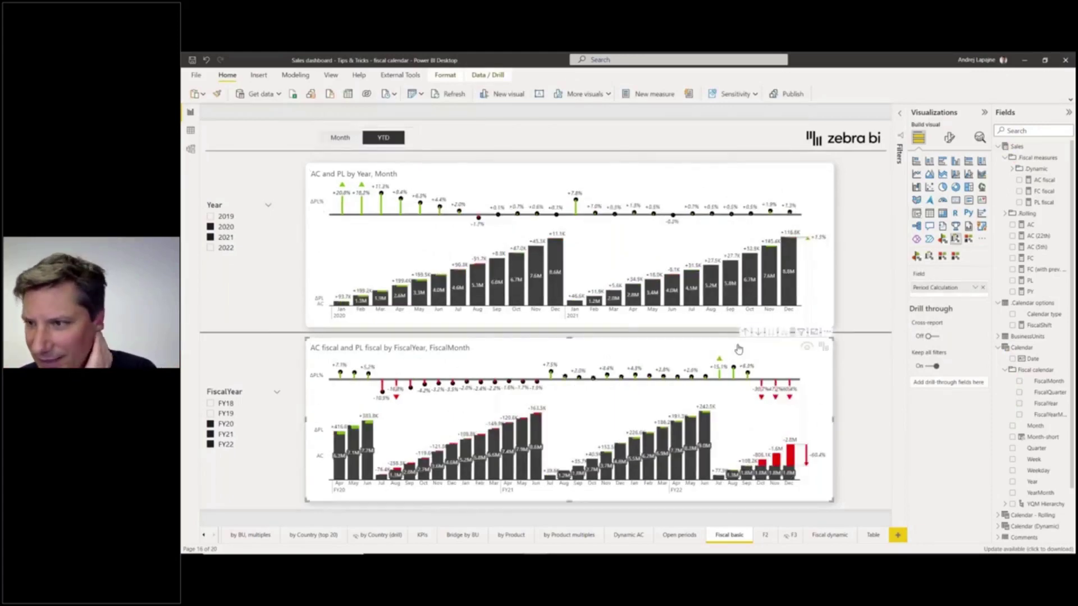
pyautogui.click(1044, 180)
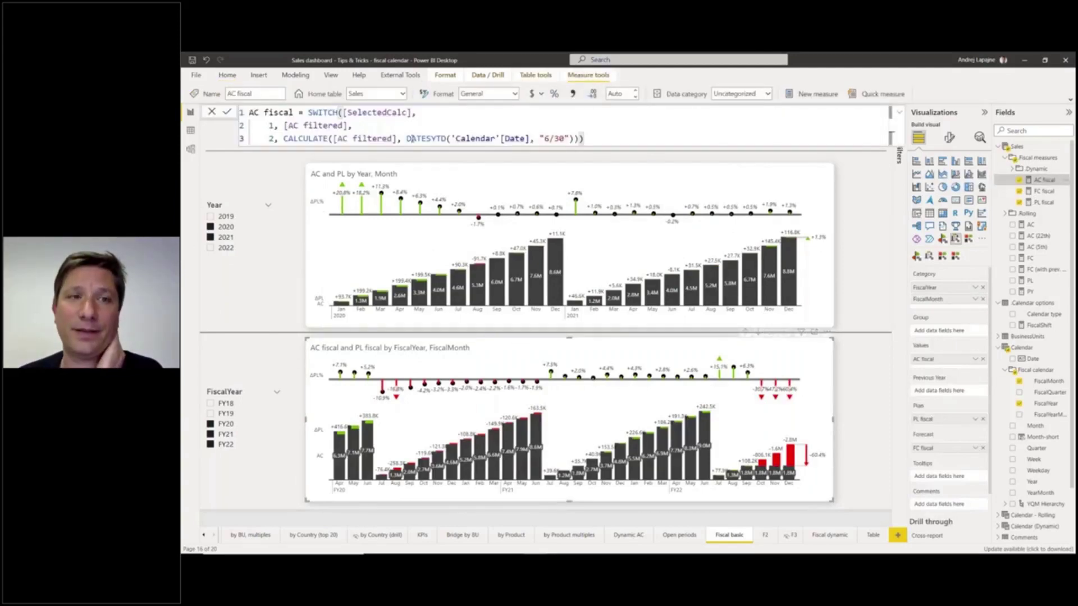
# Change the DATESYTD year end from "6/30" to "3/30"
pyautogui.moveTo(407, 138); pyautogui.dragTo(438, 138)
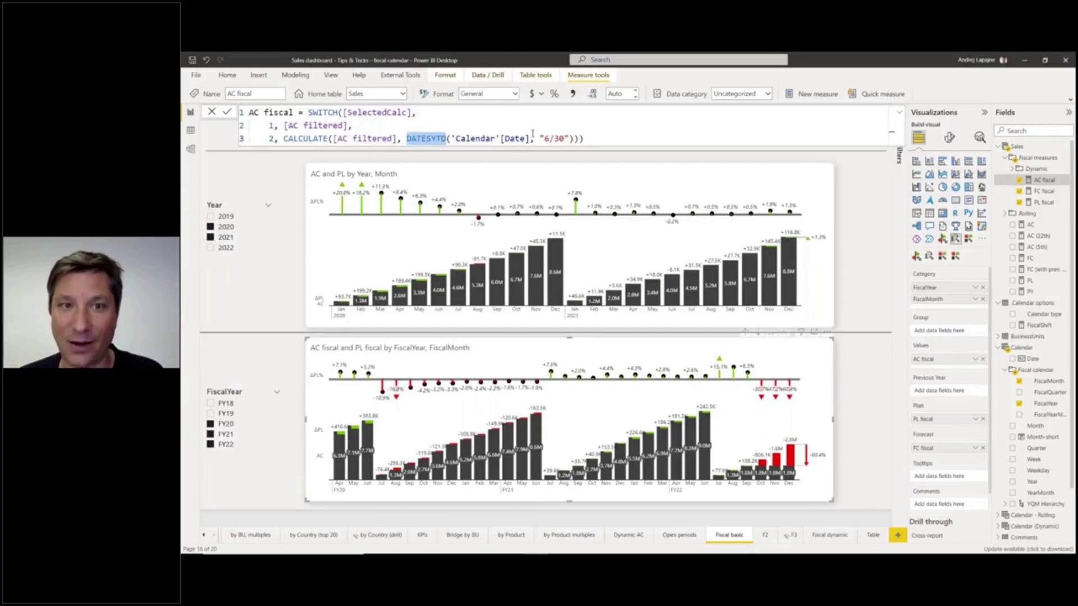
pyautogui.moveTo(540, 138); pyautogui.dragTo(572, 138)
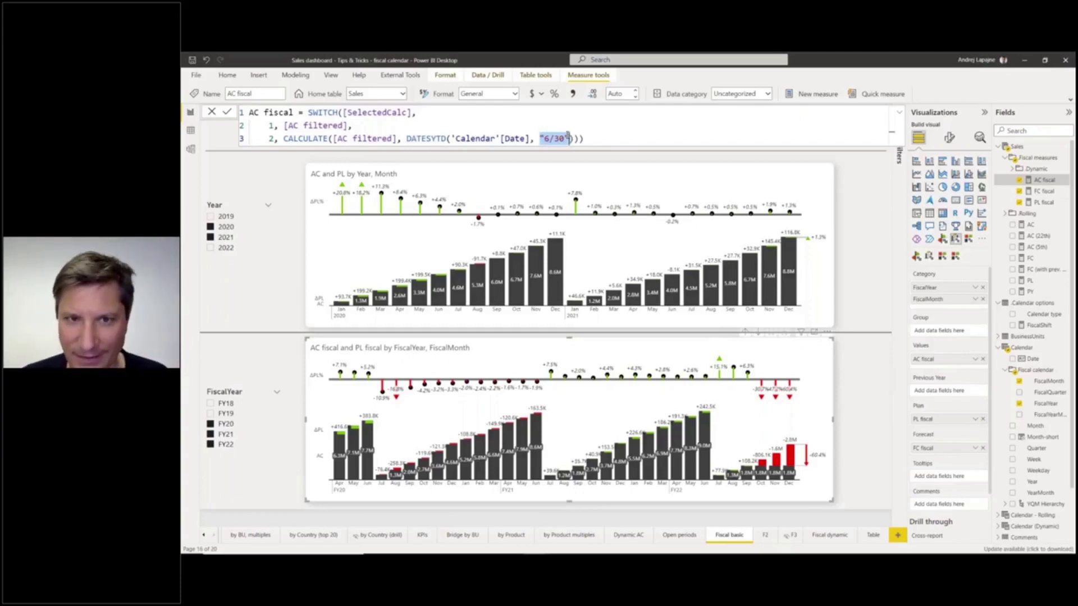
pyautogui.click(567, 138)
pyautogui.press('Delete')
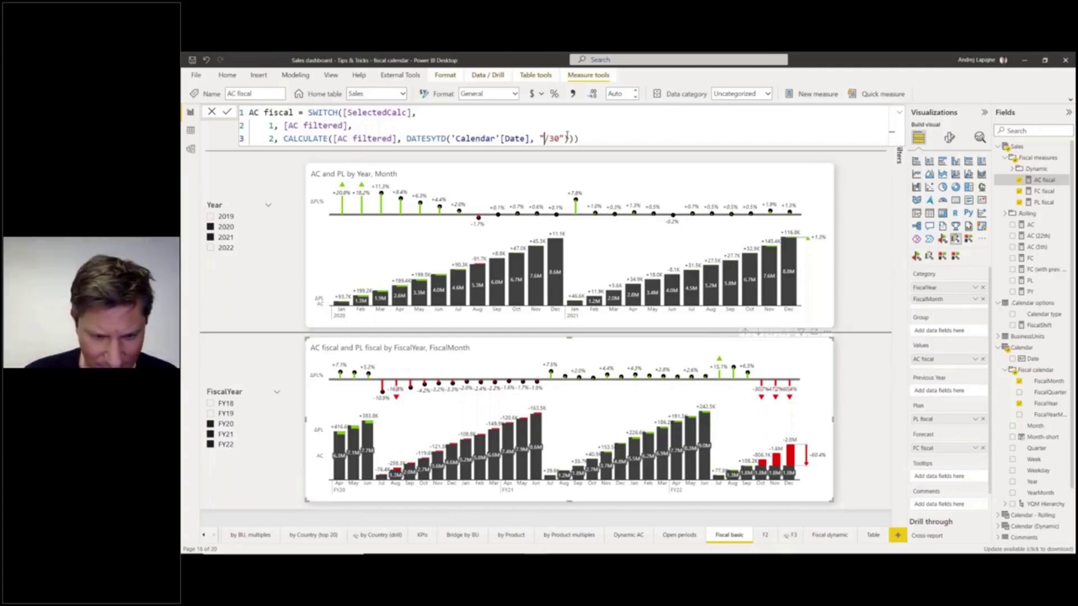
pyautogui.write('3')
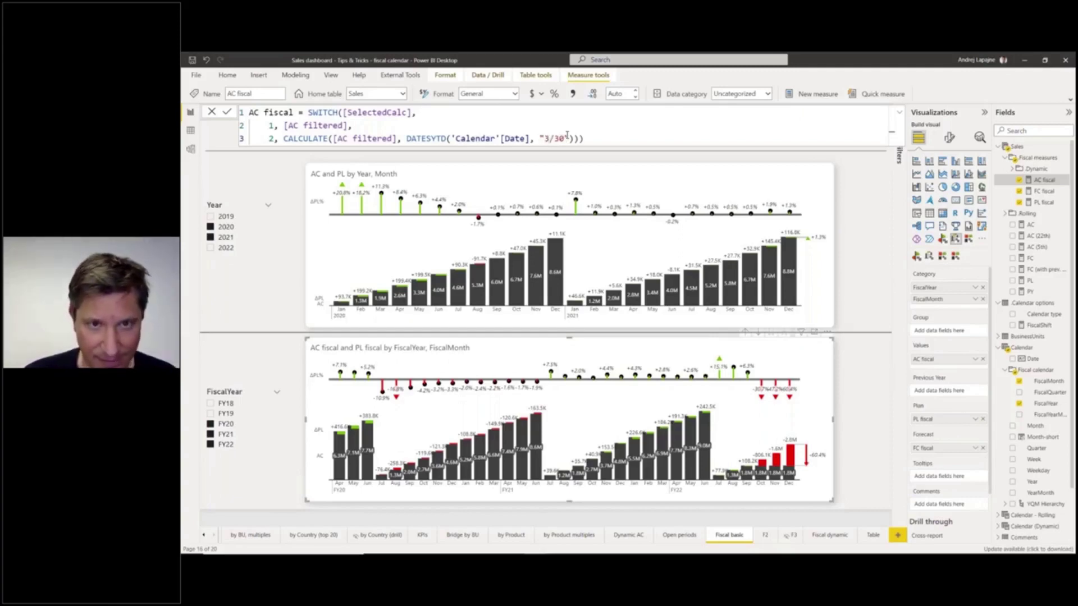
pyautogui.press('Return')
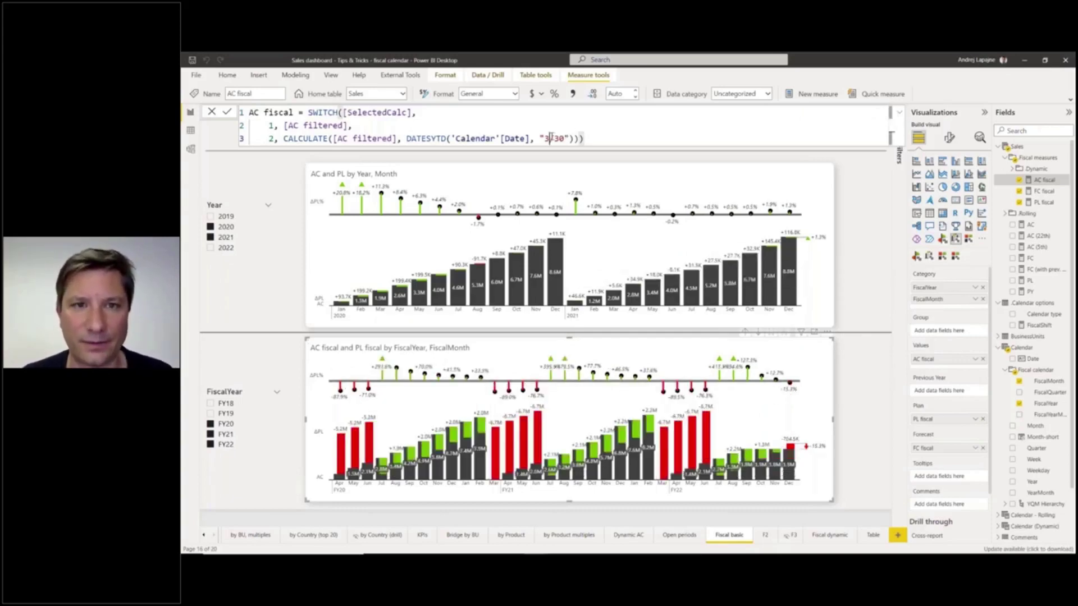
# Try a 4/30 year end, then set it back to 3/30
pyautogui.hotkey('shift', 'Left')
pyautogui.write('4')
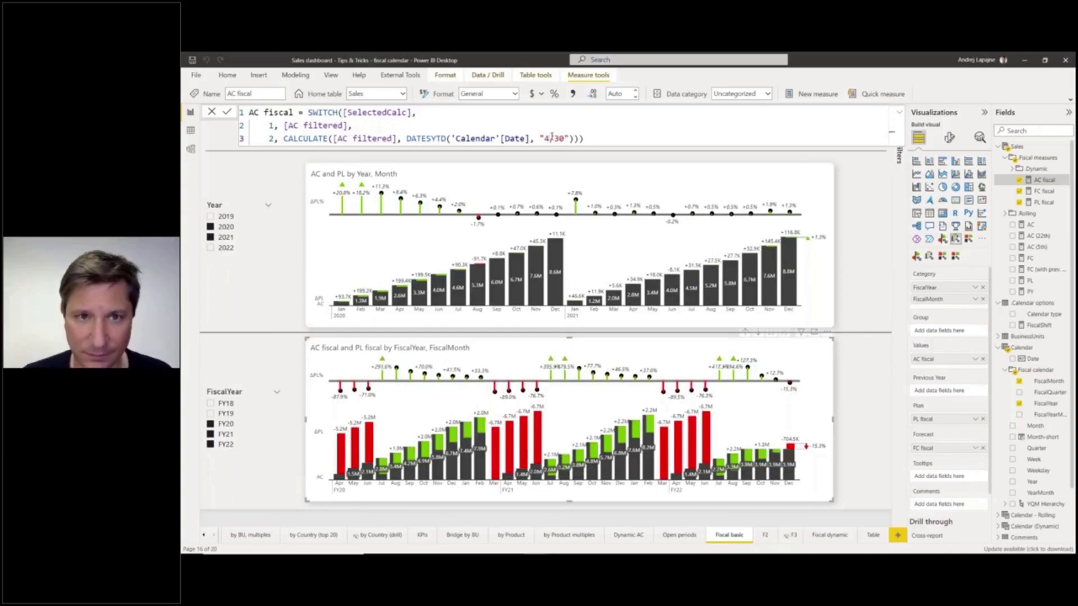
pyautogui.press('Return')
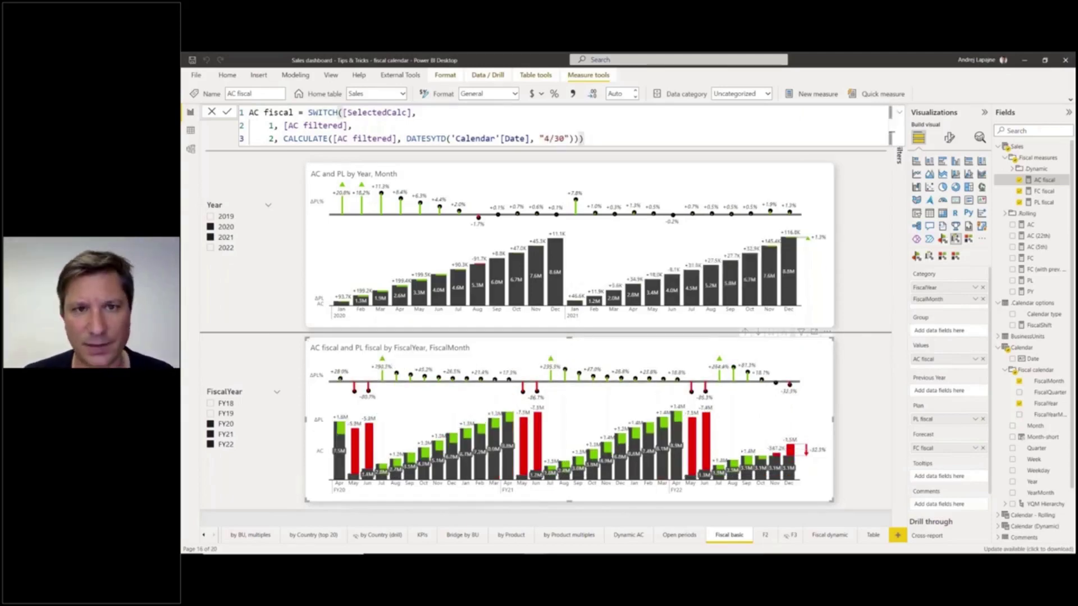
pyautogui.click(544, 139)
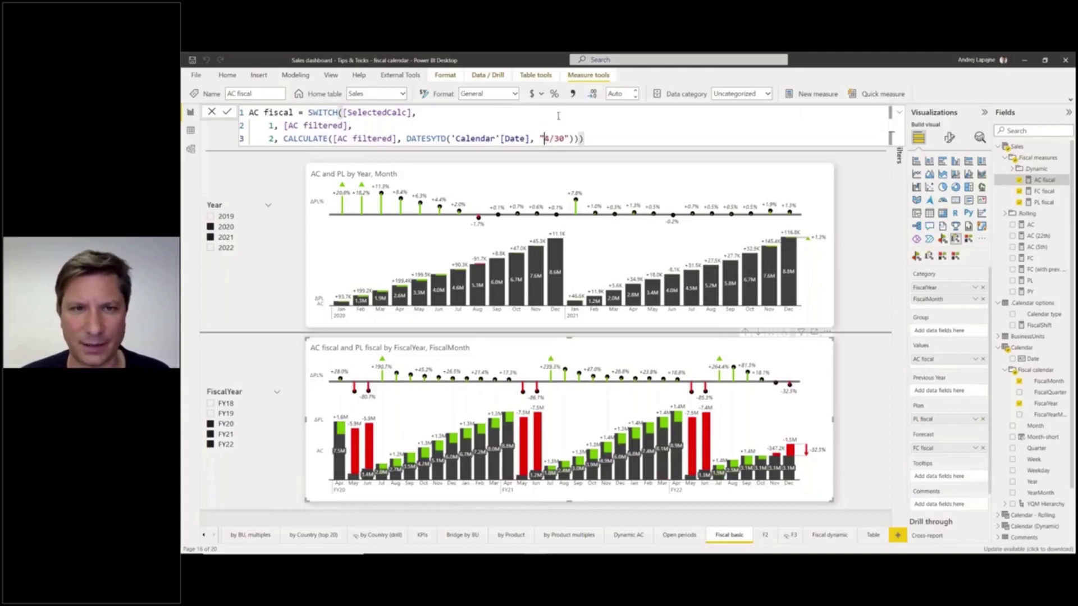
pyautogui.press('Delete')
pyautogui.write('3')
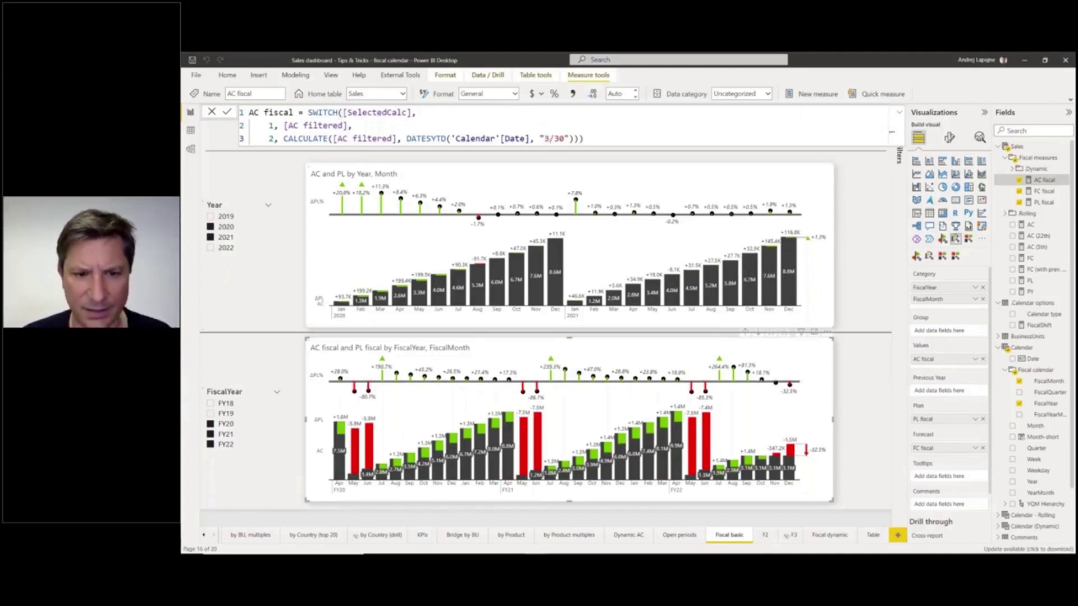
pyautogui.press('Return')
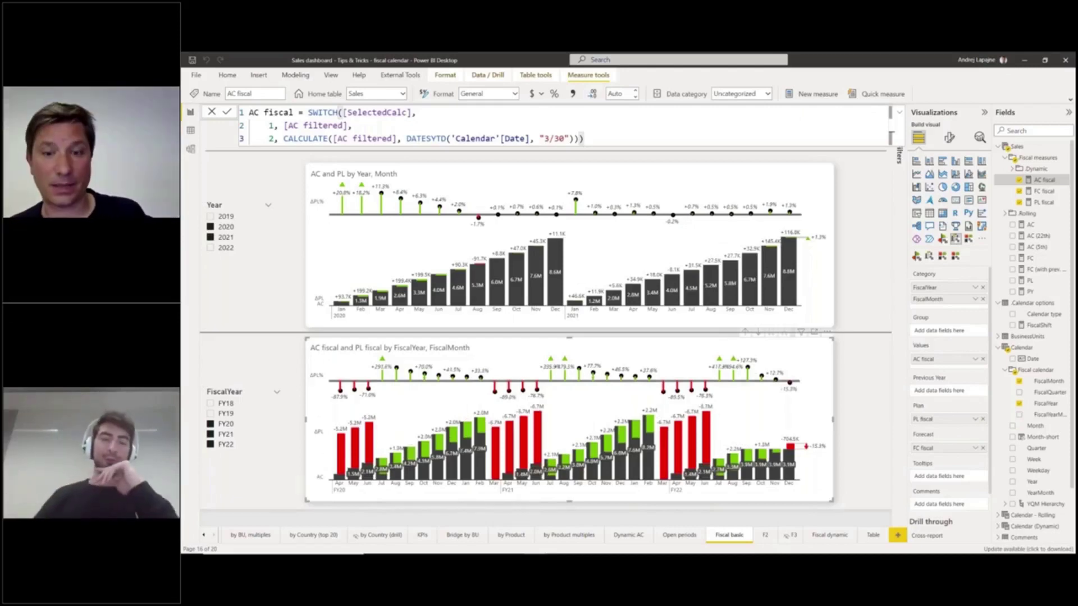
pyautogui.moveTo(568, 418)
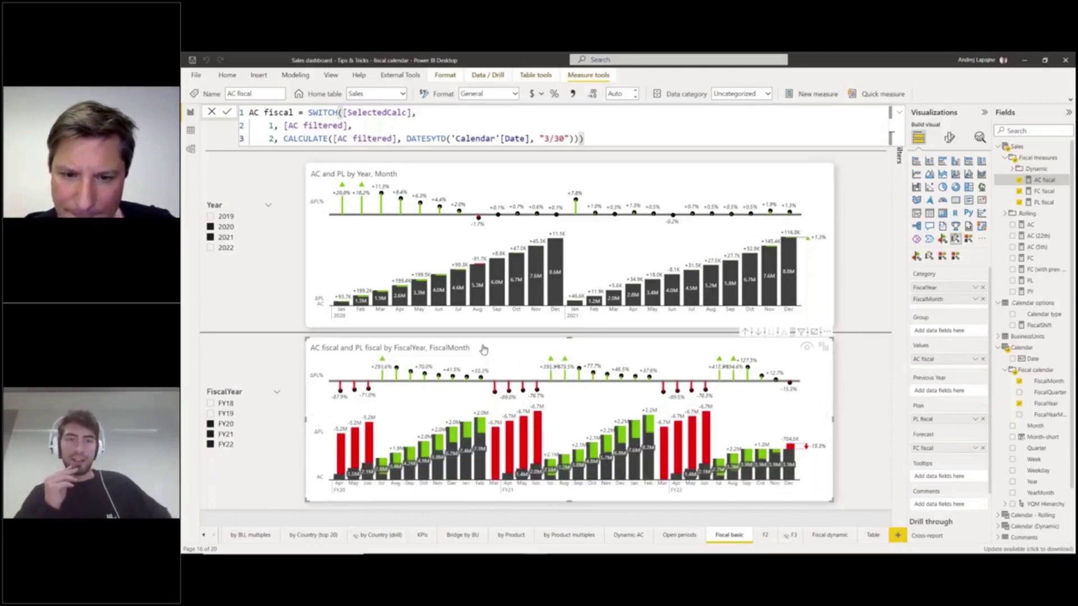
# Highlight DATESYTD and the 6/30 year-end in FC fiscal, then show the AC formula without one
pyautogui.click(1041, 192)
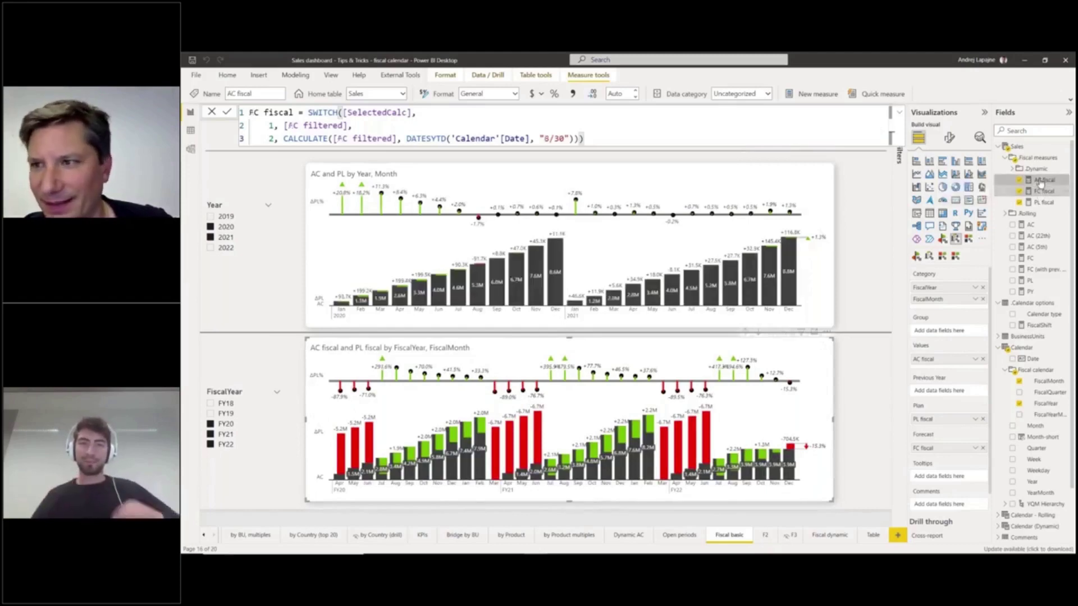
pyautogui.click(1040, 181)
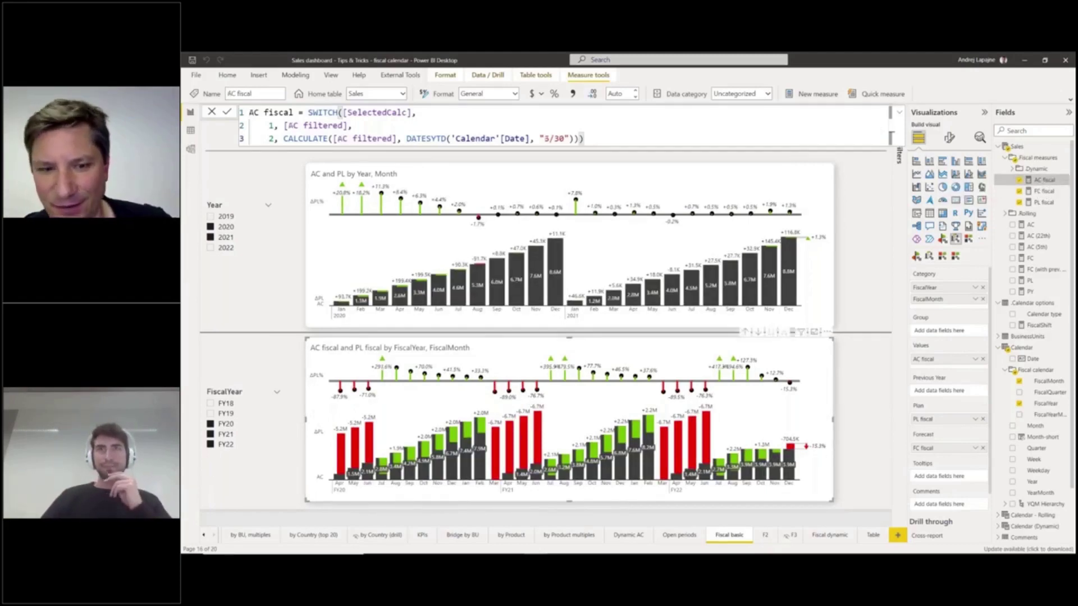
pyautogui.click(1033, 194)
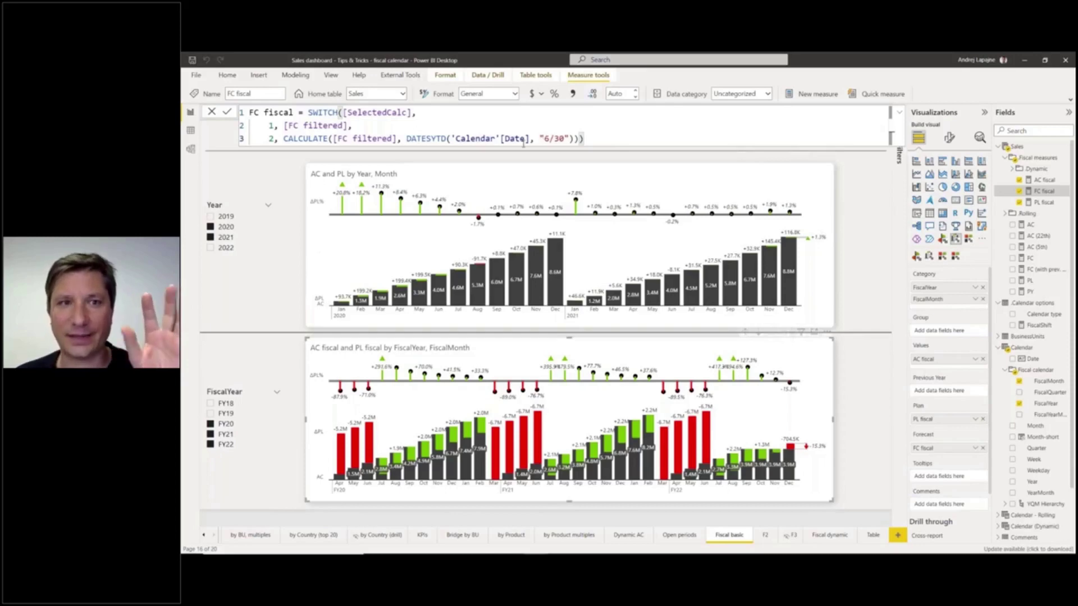
pyautogui.doubleClick(427, 138)
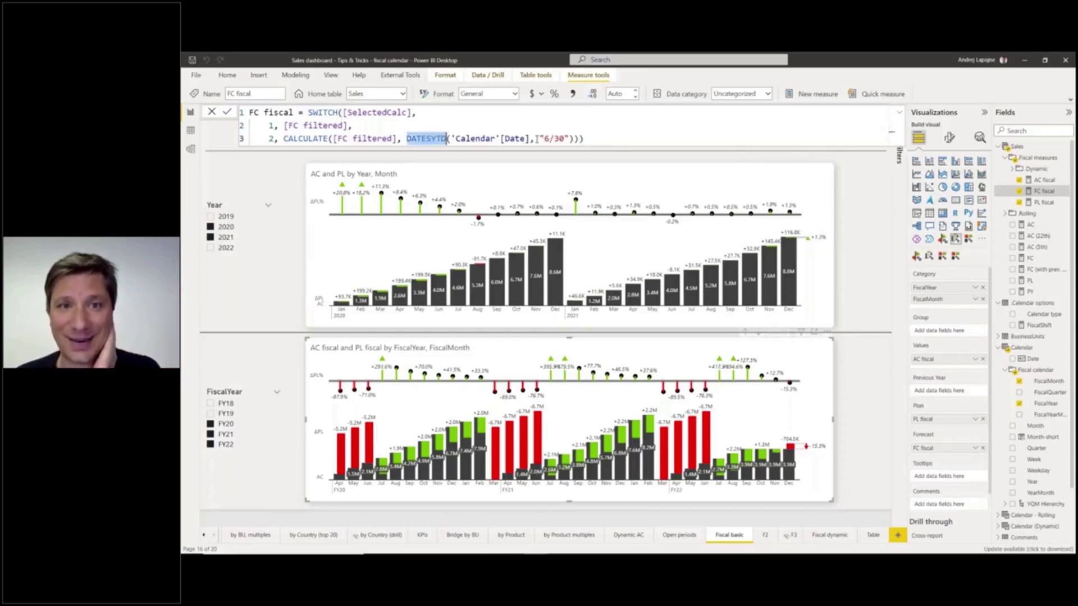
pyautogui.click(539, 138)
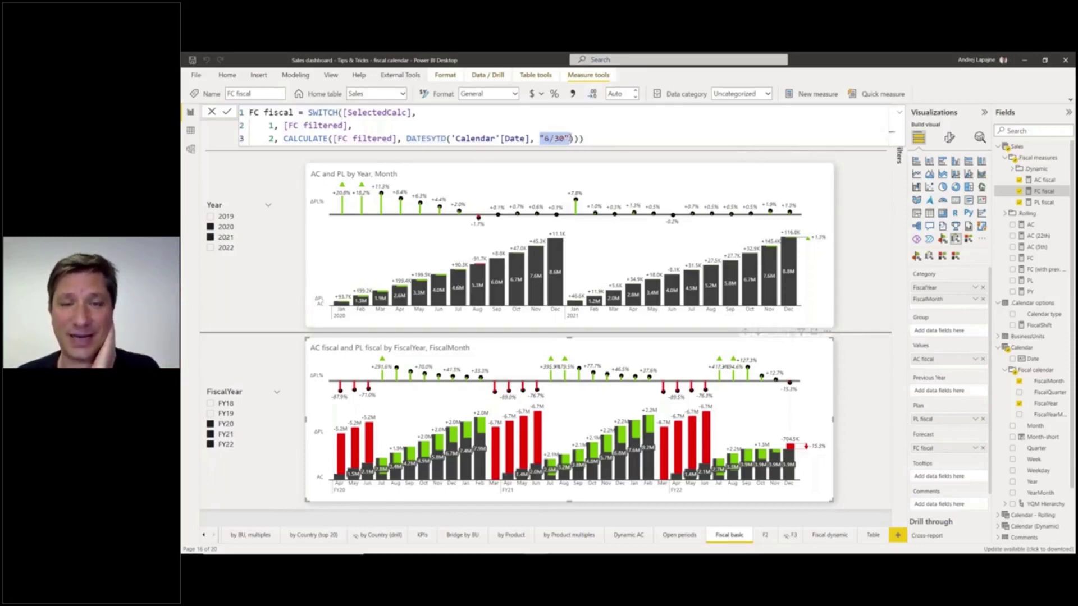
pyautogui.click(448, 138)
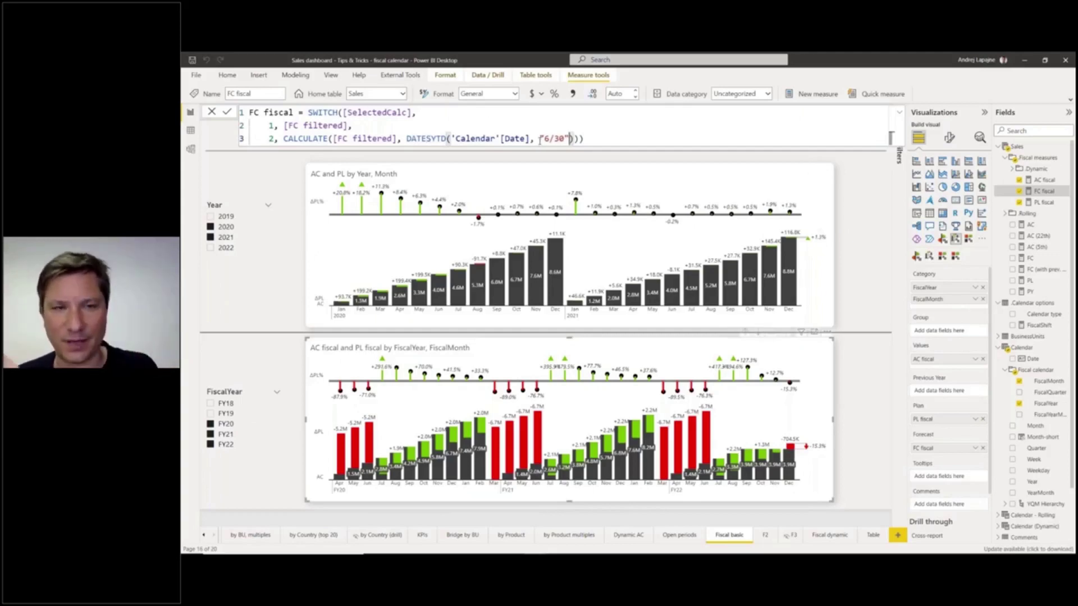
pyautogui.click(539, 138)
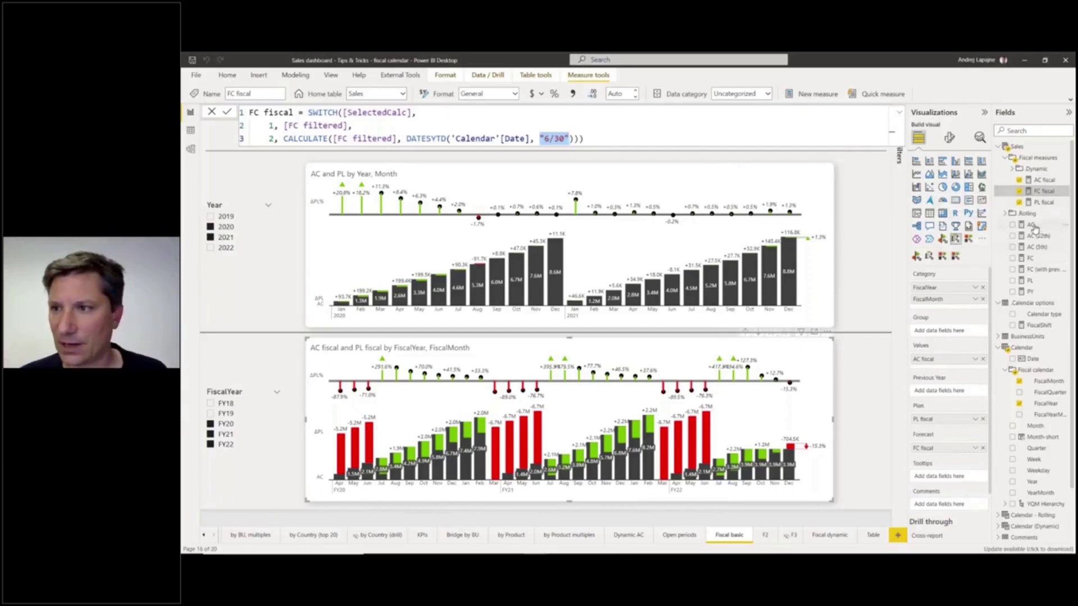
pyautogui.click(1033, 226)
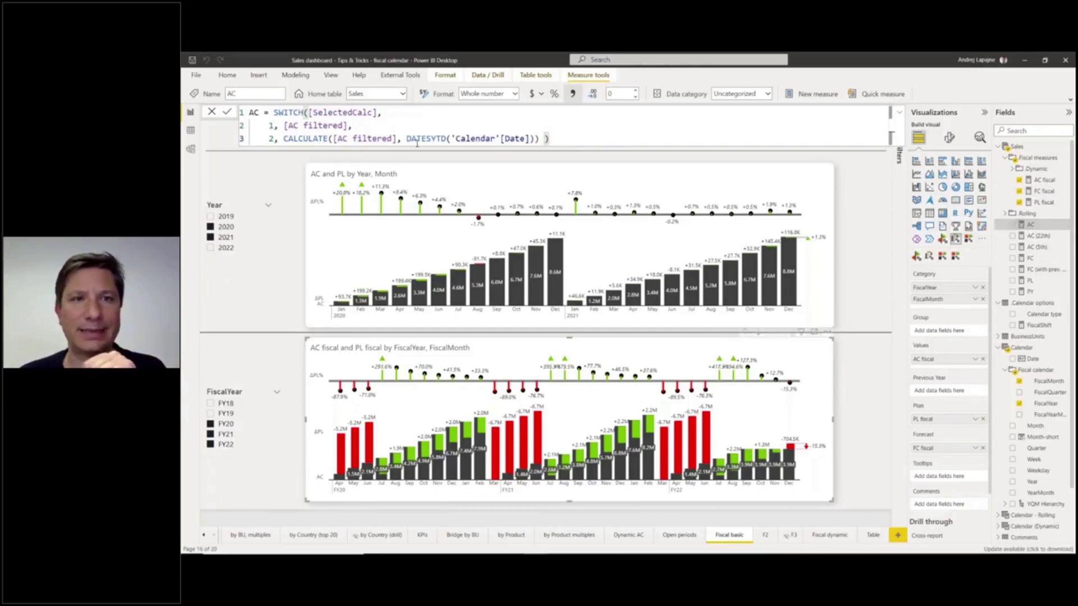
# Highlight the AC measure's DATESYTD call, then bring up AC fiscal's formula
pyautogui.moveTo(408, 138); pyautogui.dragTo(531, 138)
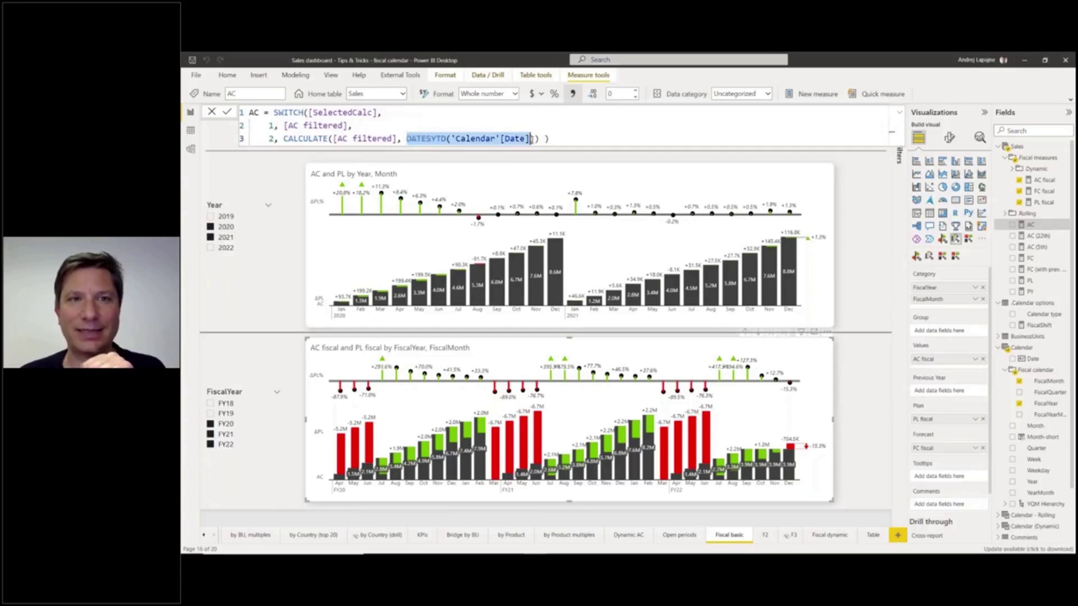
pyautogui.click(536, 139)
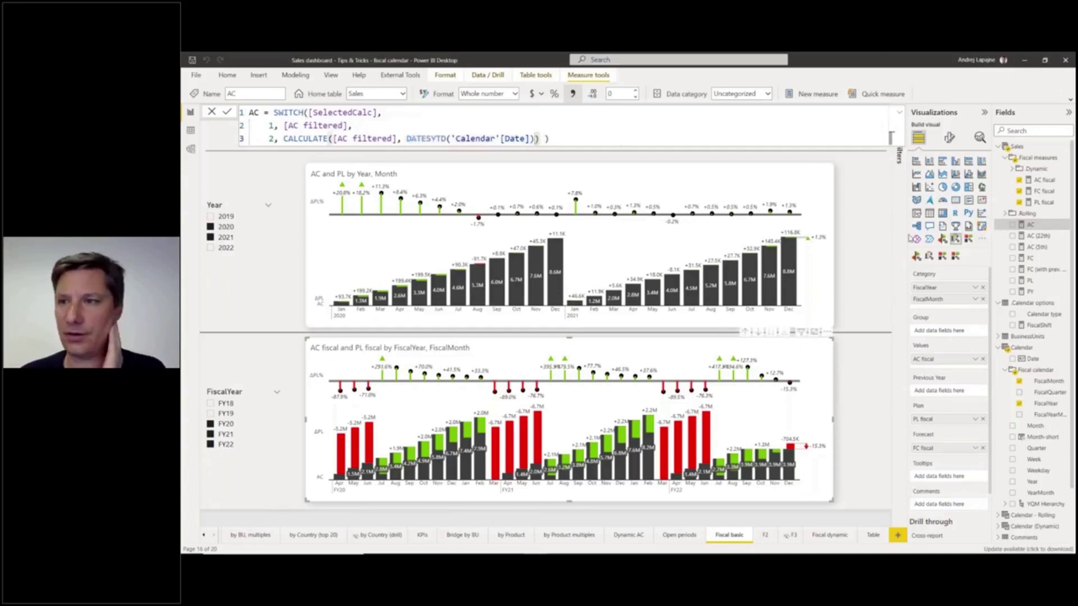
pyautogui.click(1039, 182)
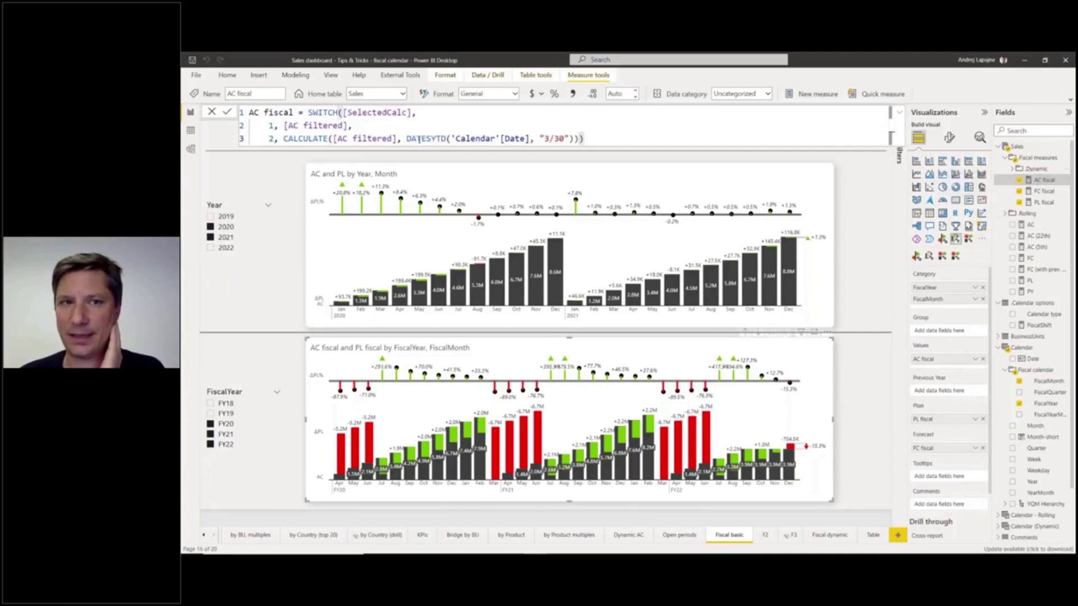
# Change AC fiscal's DATESYTD year-end from 3/30 to 6/30, then compare it with AC
pyautogui.moveTo(408, 138); pyautogui.dragTo(514, 138)
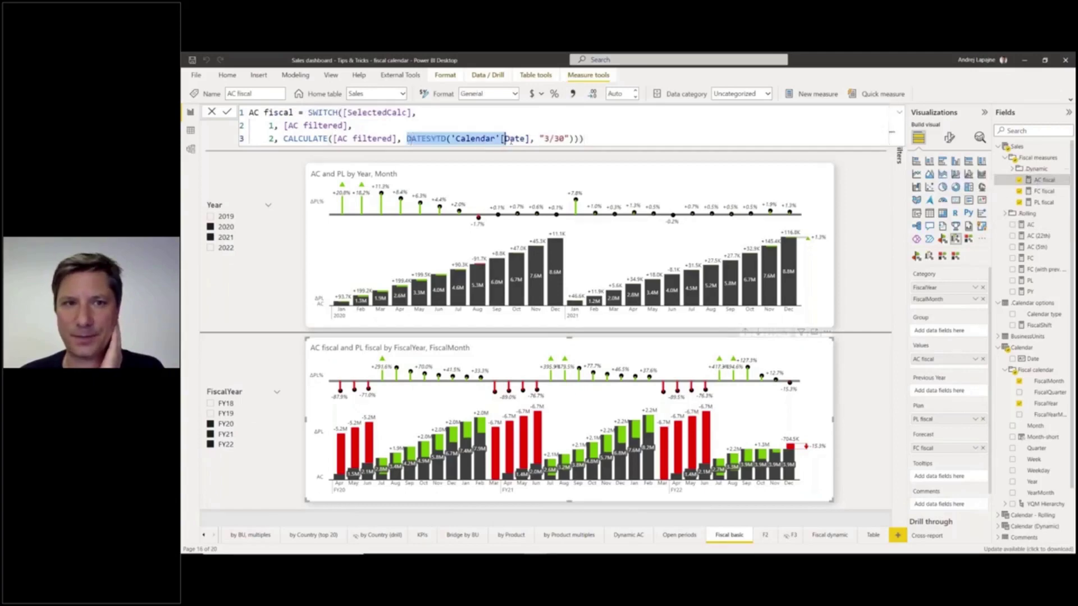
pyautogui.click(542, 139)
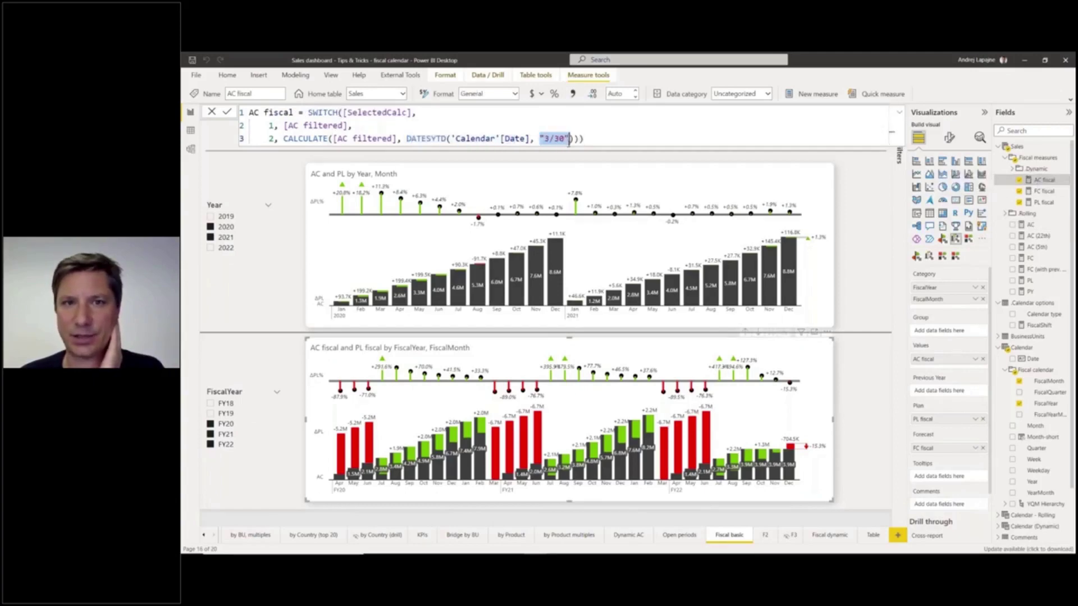
pyautogui.press('Left')
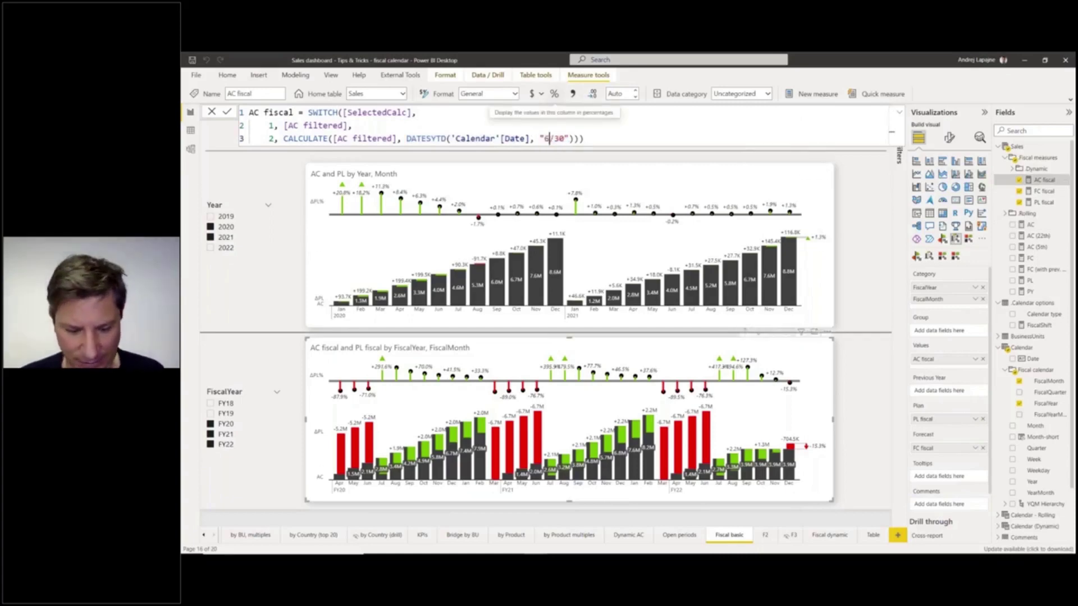
pyautogui.press('Return')
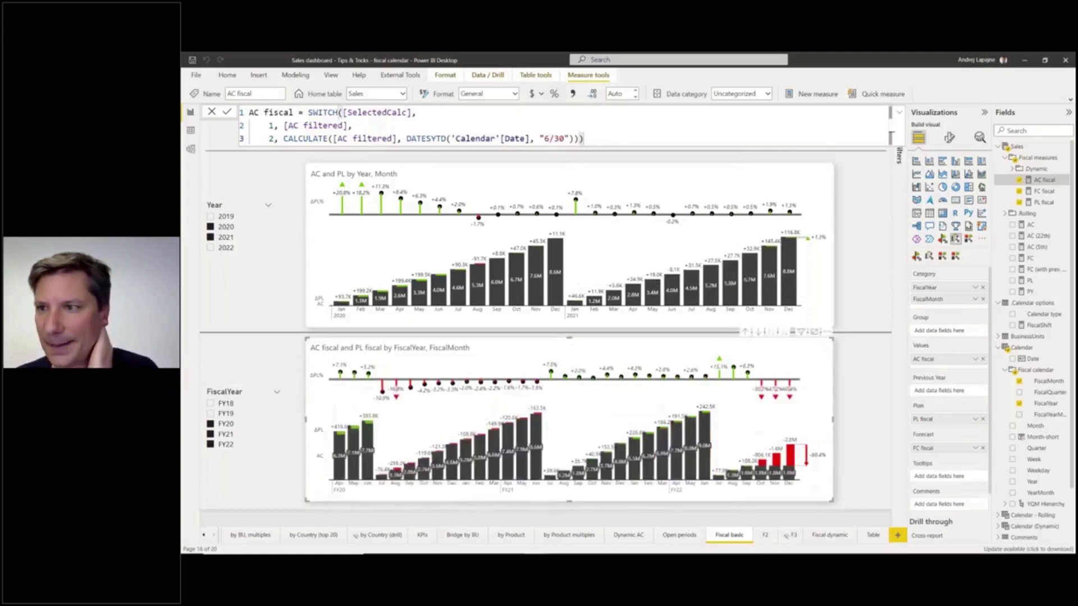
pyautogui.click(1040, 226)
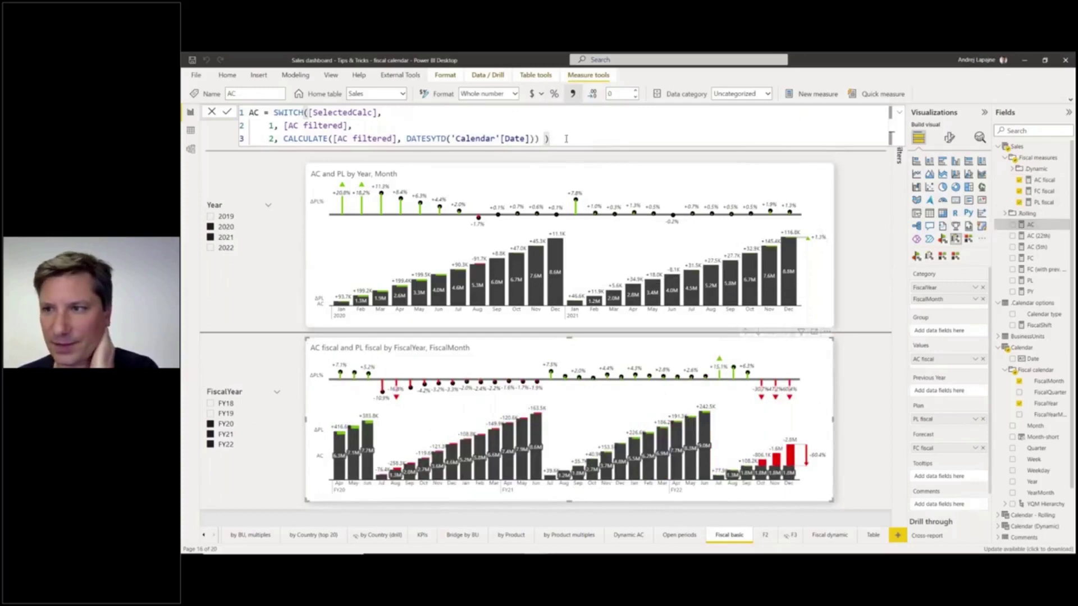
pyautogui.click(1044, 180)
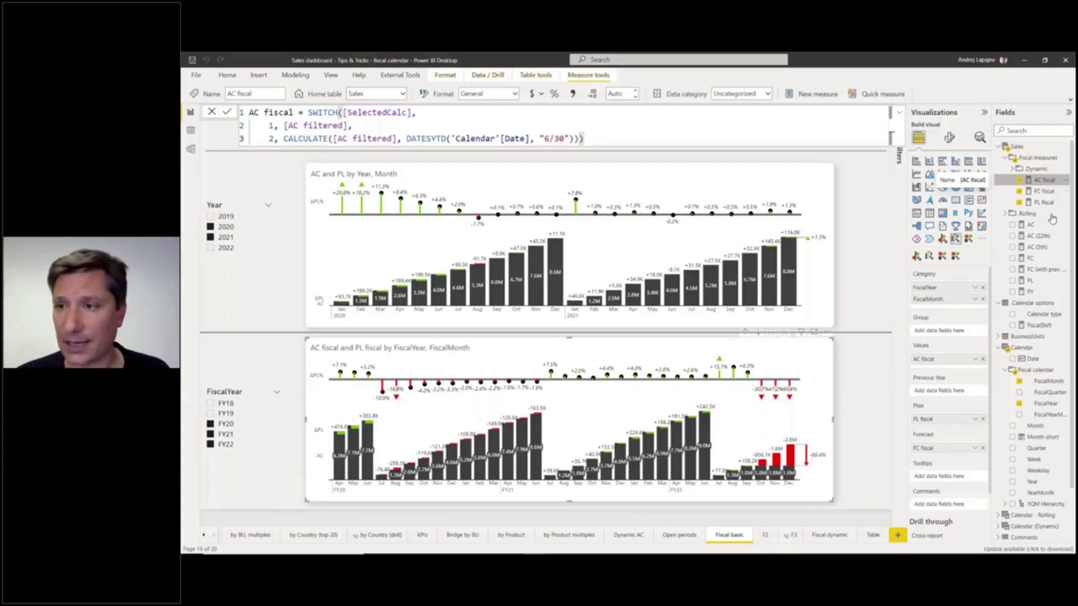
# Review the Calendar table's fiscal column definitions built with EDATE
pyautogui.click(1024, 349)
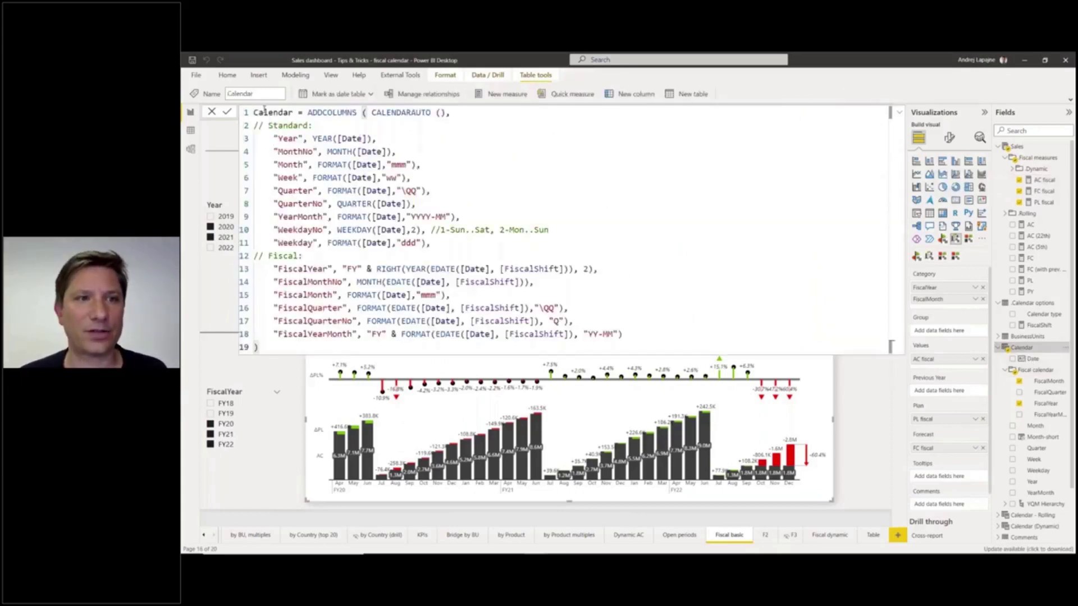
pyautogui.moveTo(264, 110); pyautogui.dragTo(653, 341)
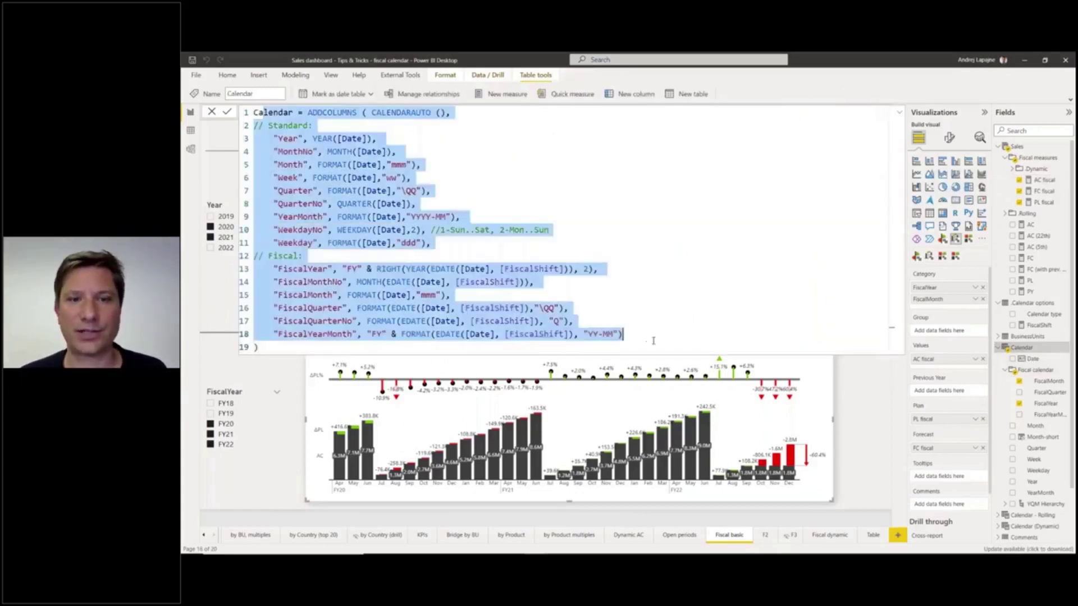
pyautogui.click(399, 265)
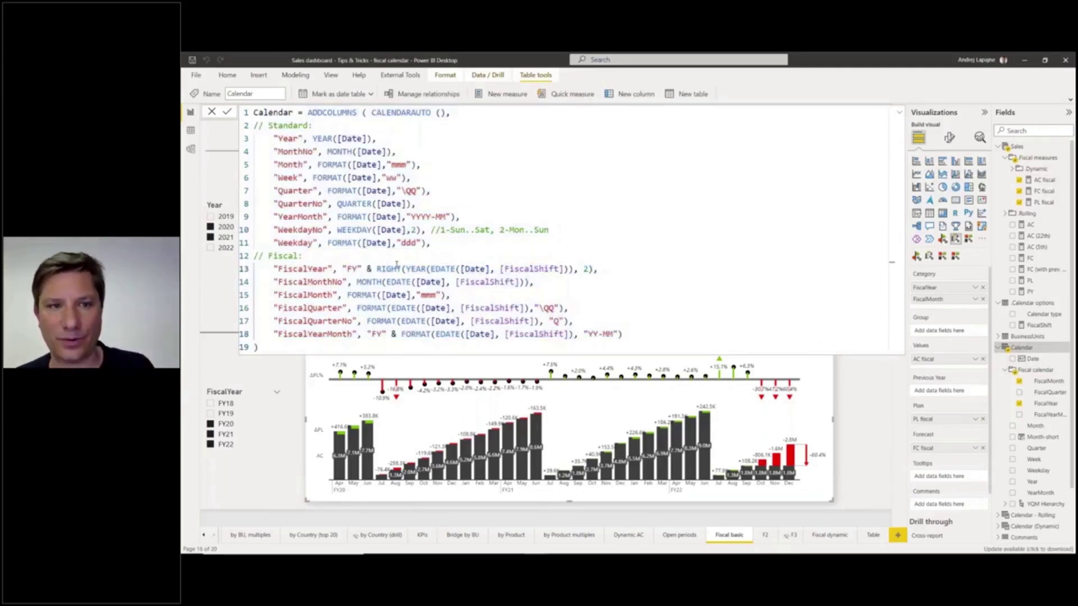
pyautogui.moveTo(428, 268); pyautogui.dragTo(476, 269)
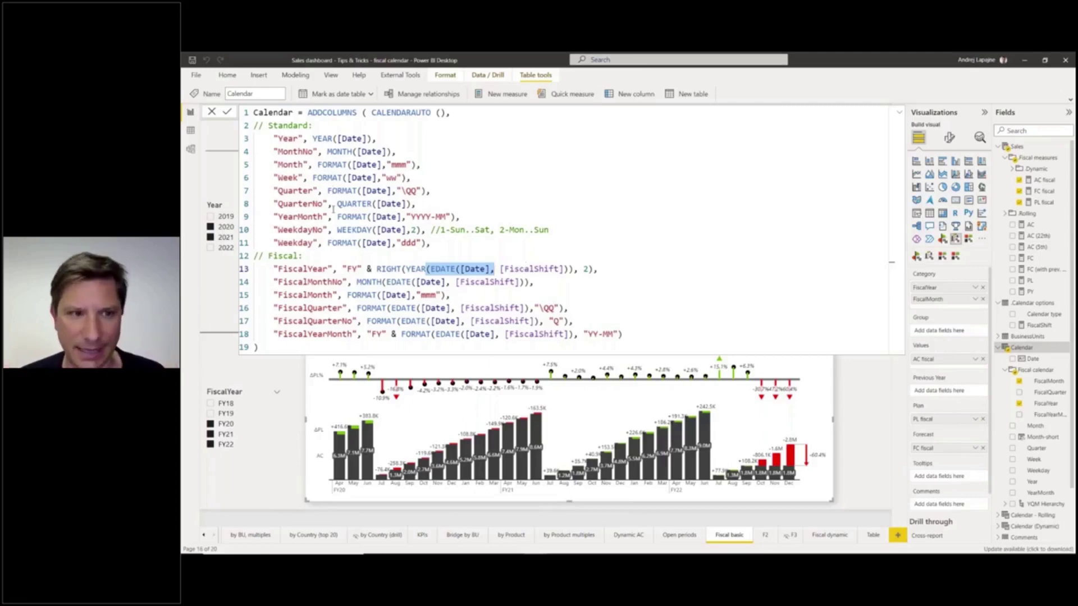
pyautogui.moveTo(318, 268); pyautogui.dragTo(660, 351)
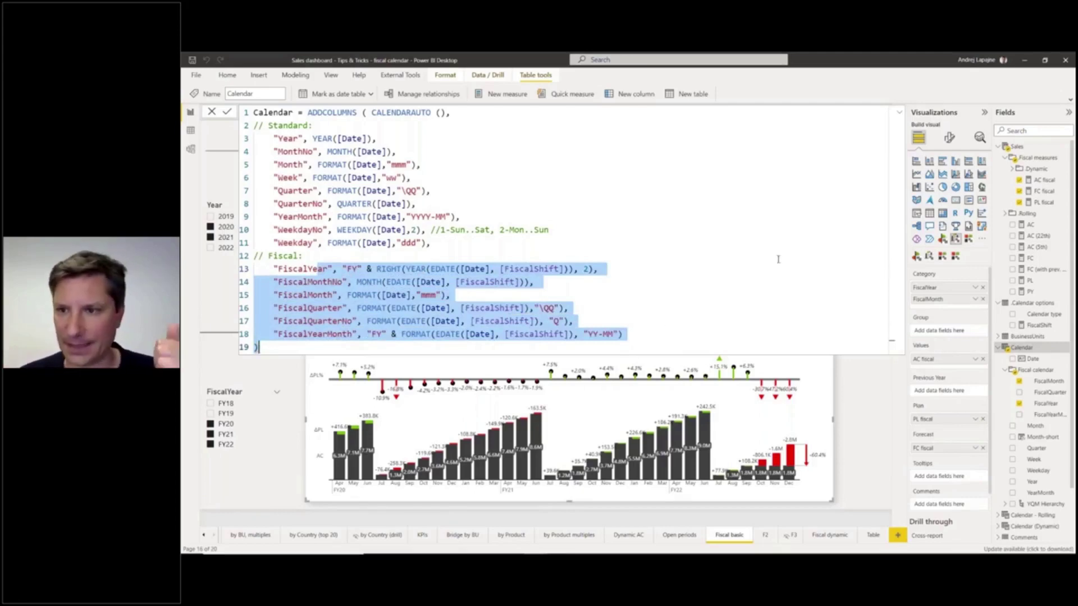
# Recheck DATESYTD in AC fiscal, then switch to the Zebra BI Income statements report
pyautogui.click(1035, 180)
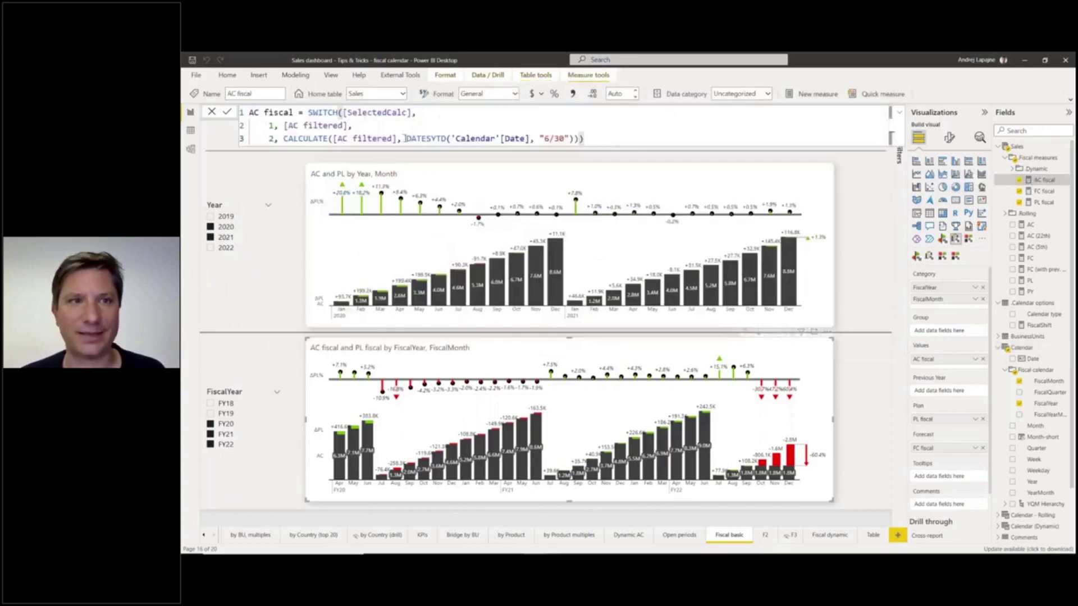
pyautogui.doubleClick(428, 138)
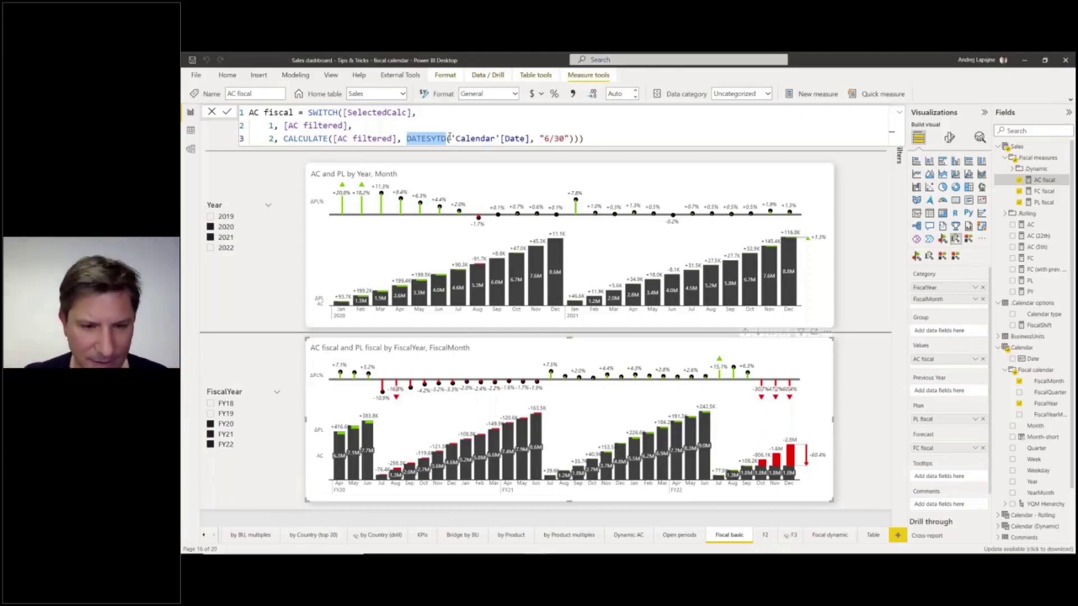
pyautogui.hotkey('alt', 'Tab')
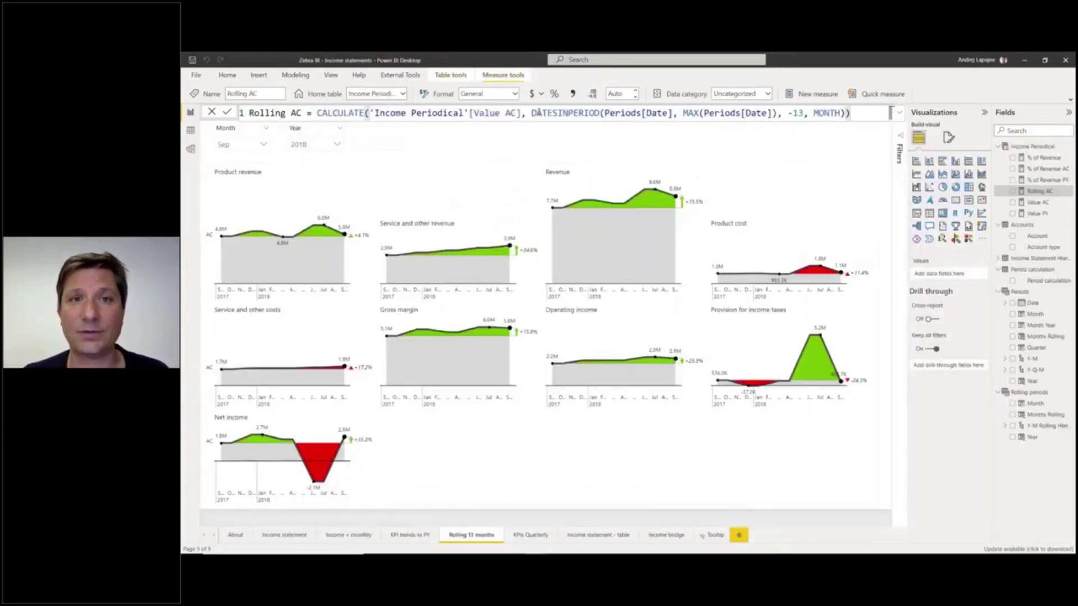
pyautogui.tripleClick(536, 113)
pyautogui.doubleClick(536, 112)
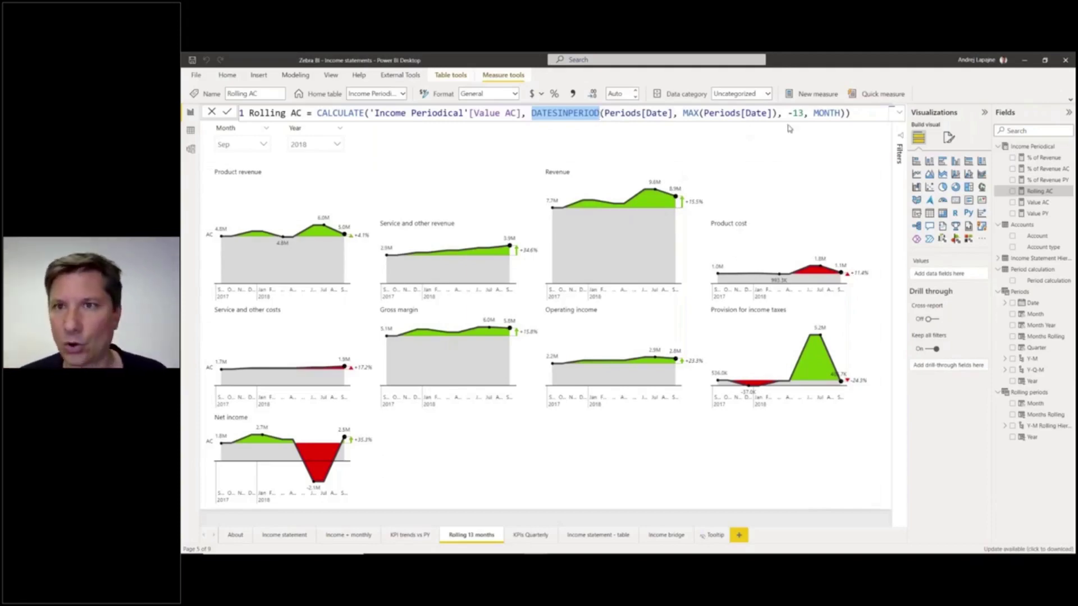
# Change the Rolling AC DATESINPERIOD arguments from -13 MONTH to 5 years
pyautogui.moveTo(788, 113); pyautogui.dragTo(803, 114)
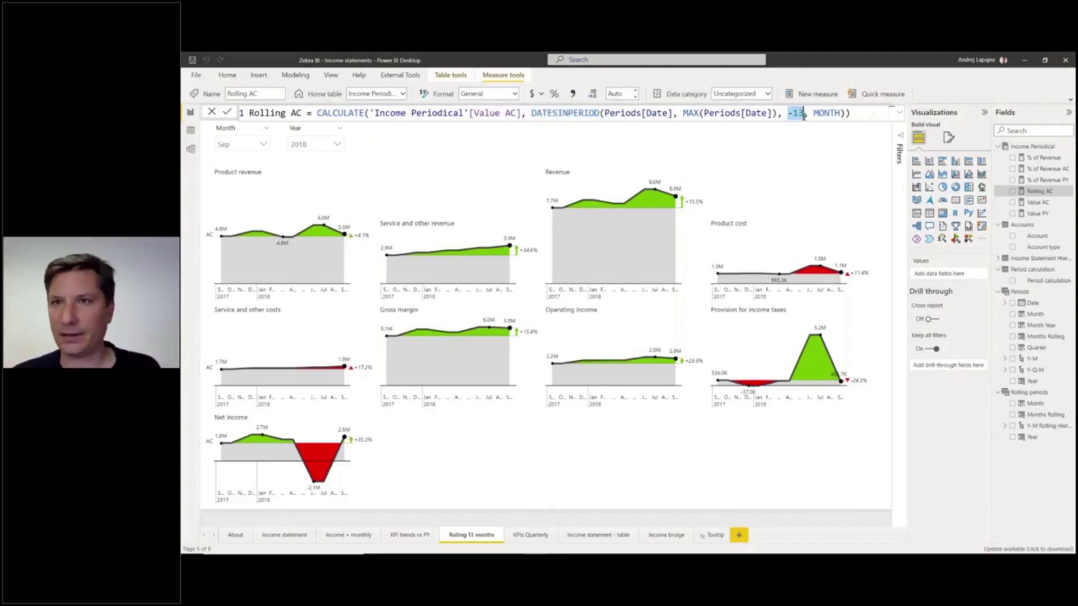
pyautogui.click(818, 116)
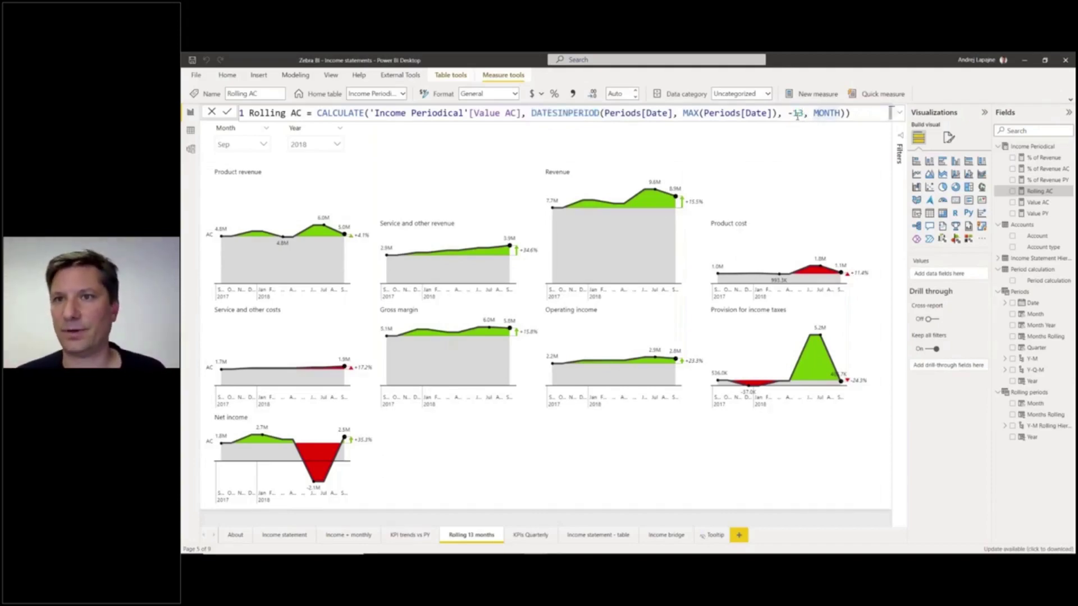
pyautogui.doubleClick(798, 114)
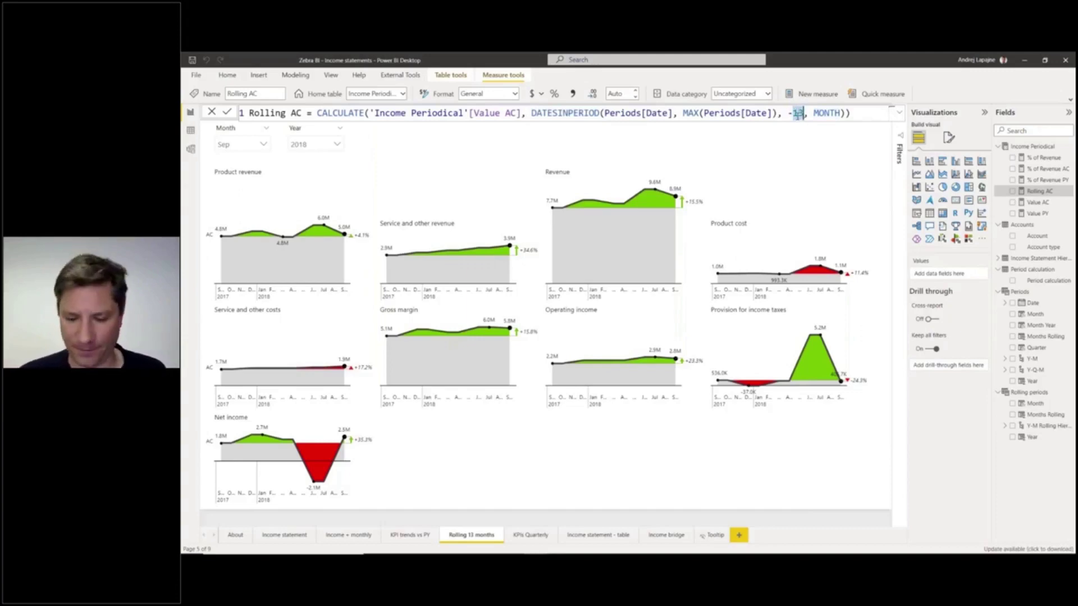
pyautogui.press('BackSpace')
pyautogui.press('BackSpace')
pyautogui.write('5')
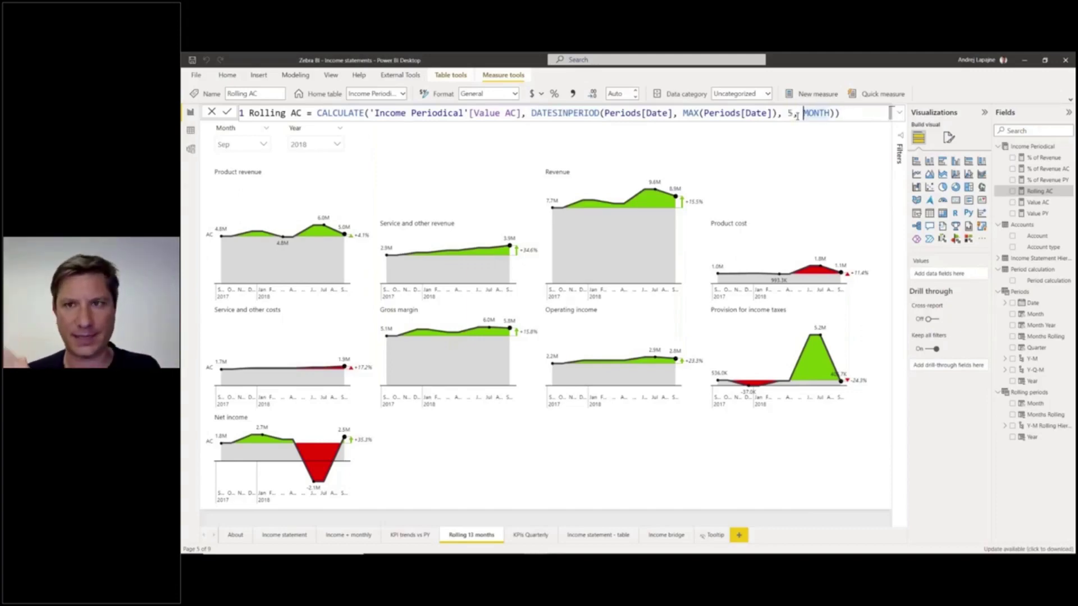
pyautogui.hotkey('ctrl', 'Delete')
pyautogui.write('y')
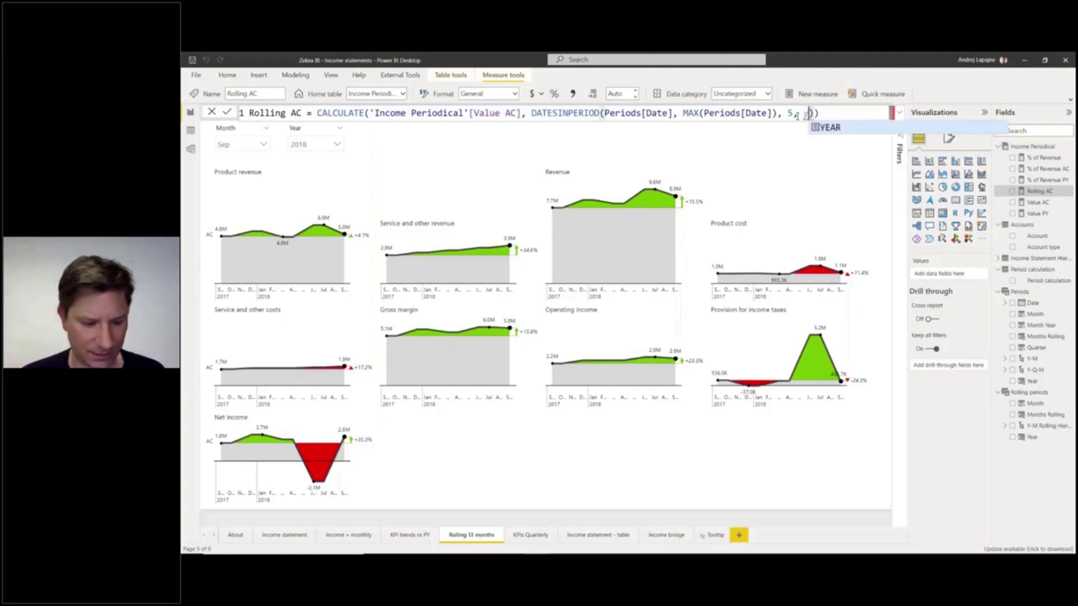
pyautogui.write('ears')
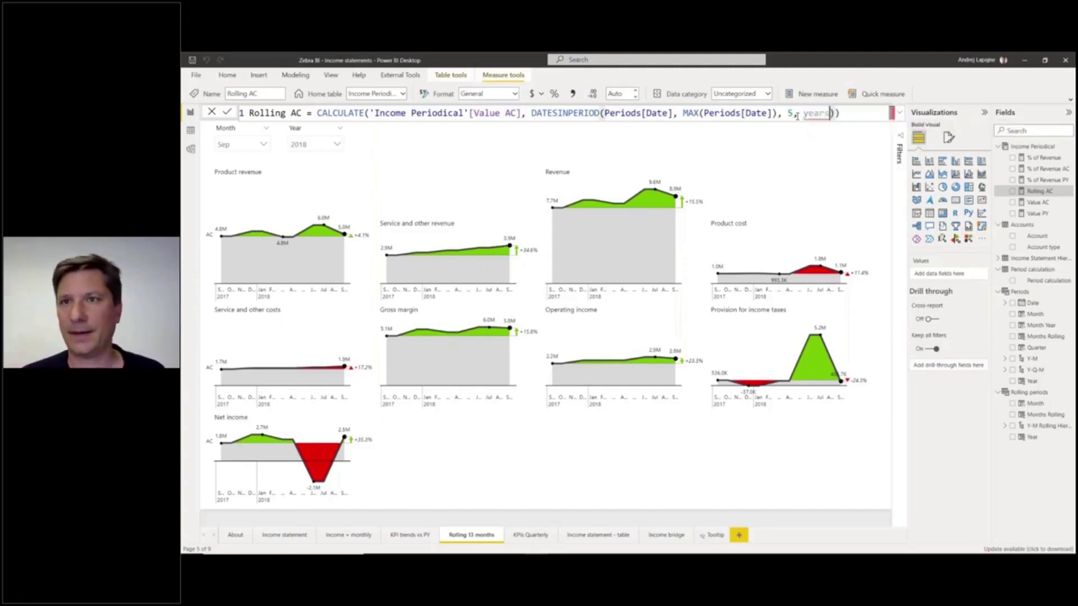